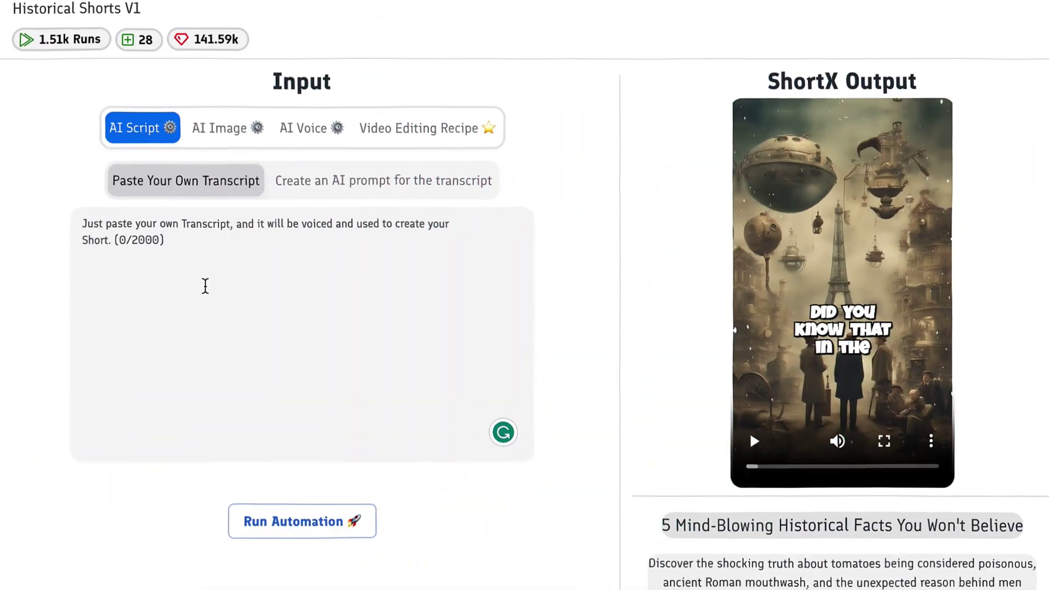
Paste the 845-character acupuncture script into the Historical Shorts V1 transcript box
left_click(205, 286)
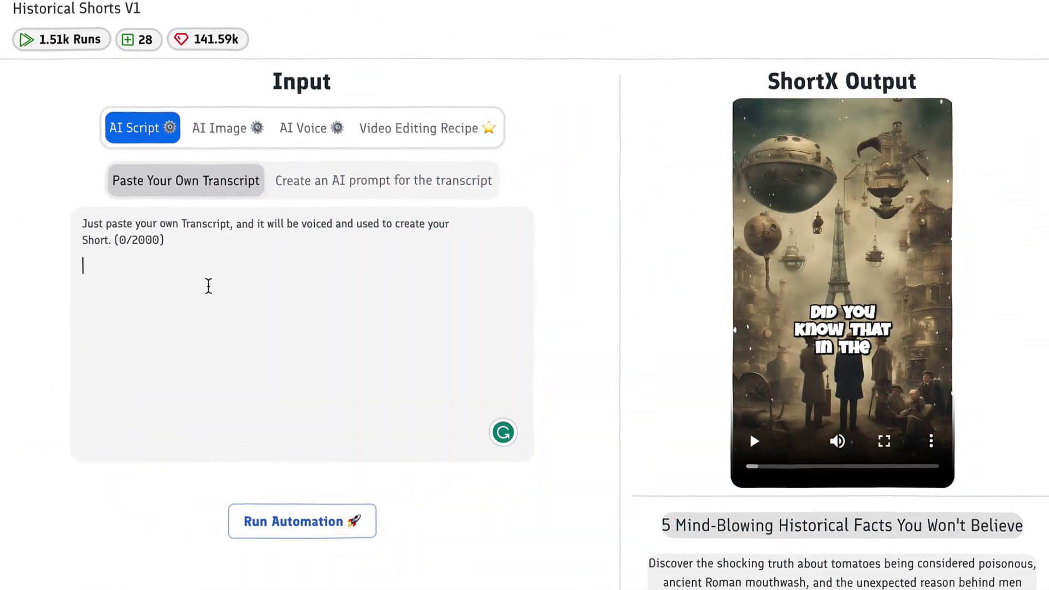
key("ctrl+v")
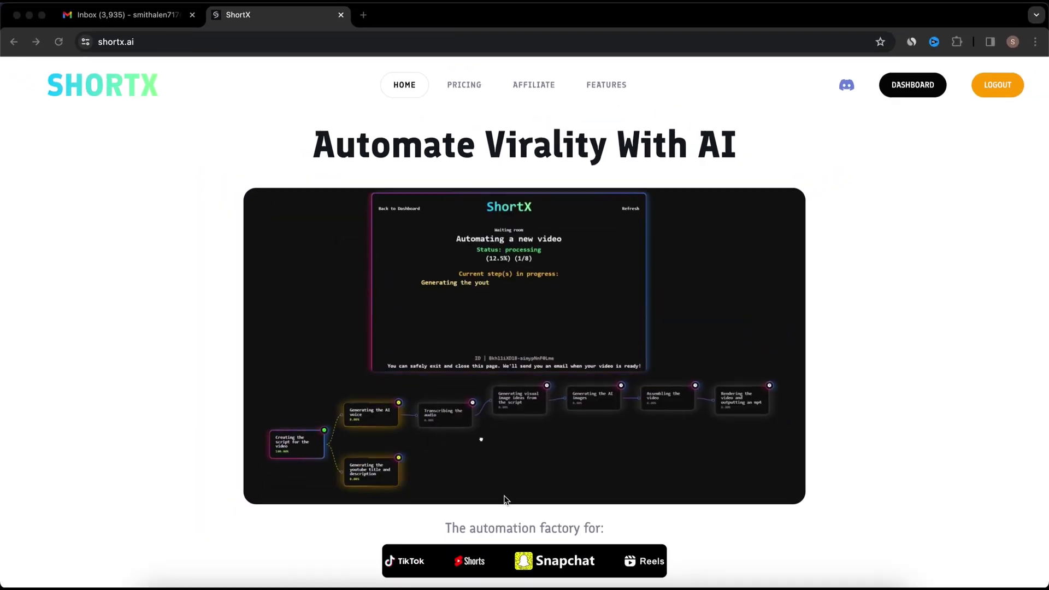
Scroll the shortx.ai homepage past Create automation, the pricing card, Examples table and features
scroll(504, 498, "down", 6)
scroll(505, 499, "down", 3)
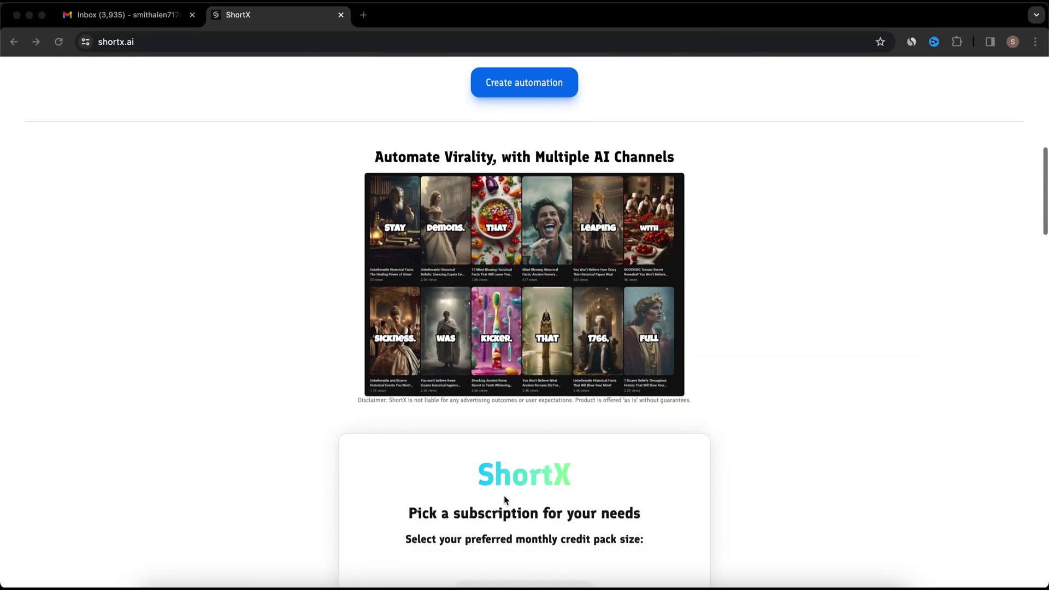
scroll(459, 283, "down", 15)
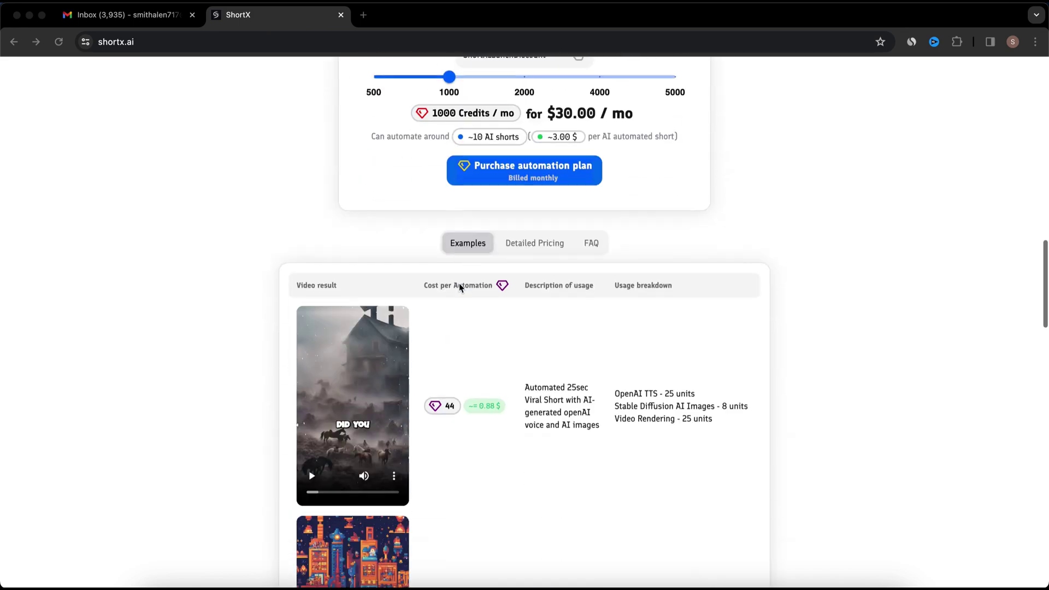
scroll(459, 283, "down", 11)
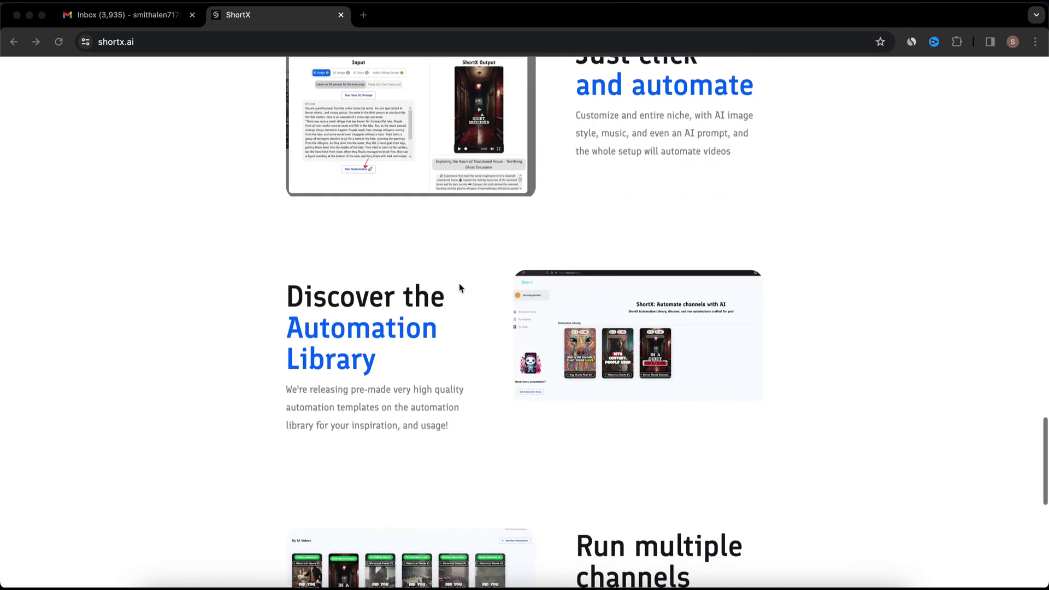
scroll(462, 287, "up", 2)
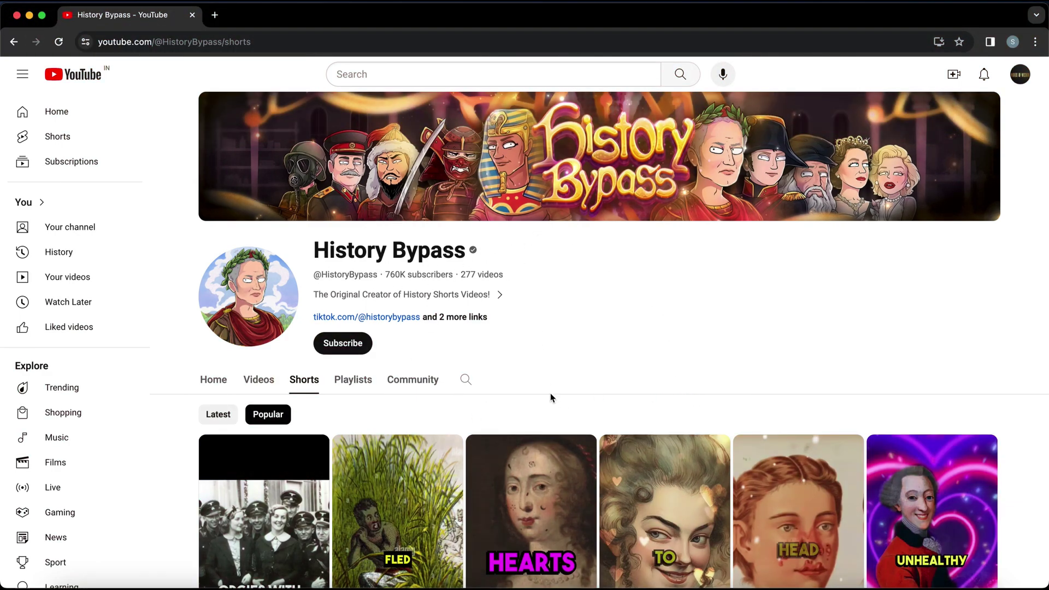
Scroll through the Popular grid of the History Bypass channel's Shorts
scroll(550, 392, "down", 5)
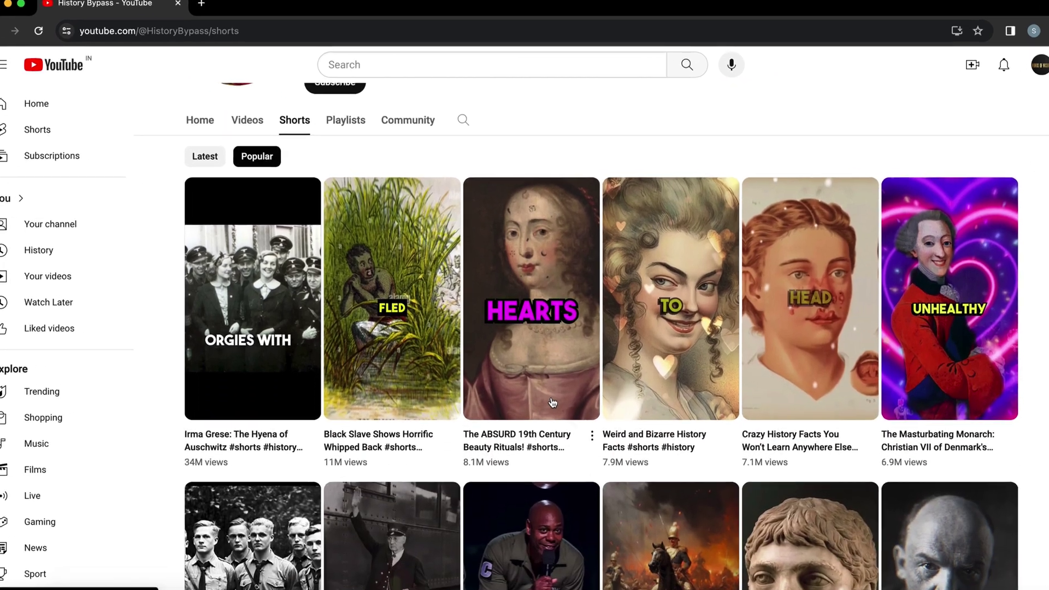
scroll(553, 403, "down", 5)
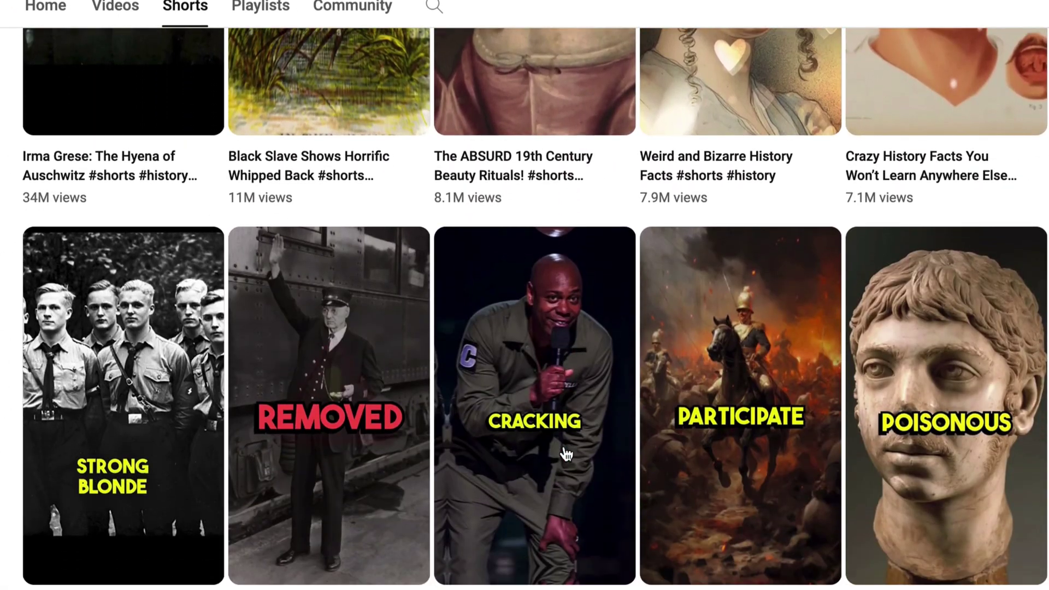
scroll(567, 454, "down", 3)
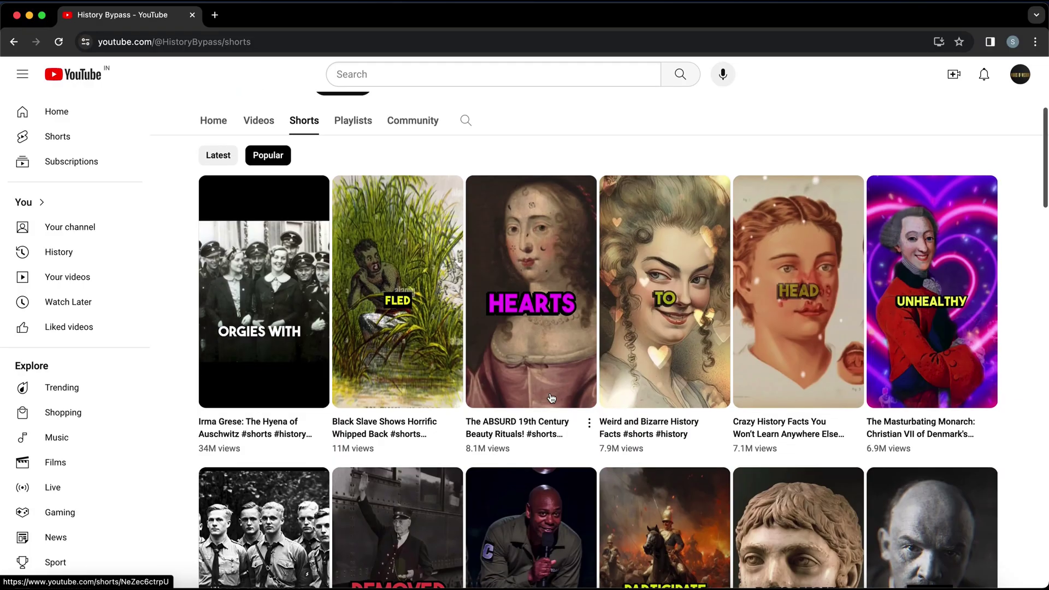
scroll(551, 398, "down", 3)
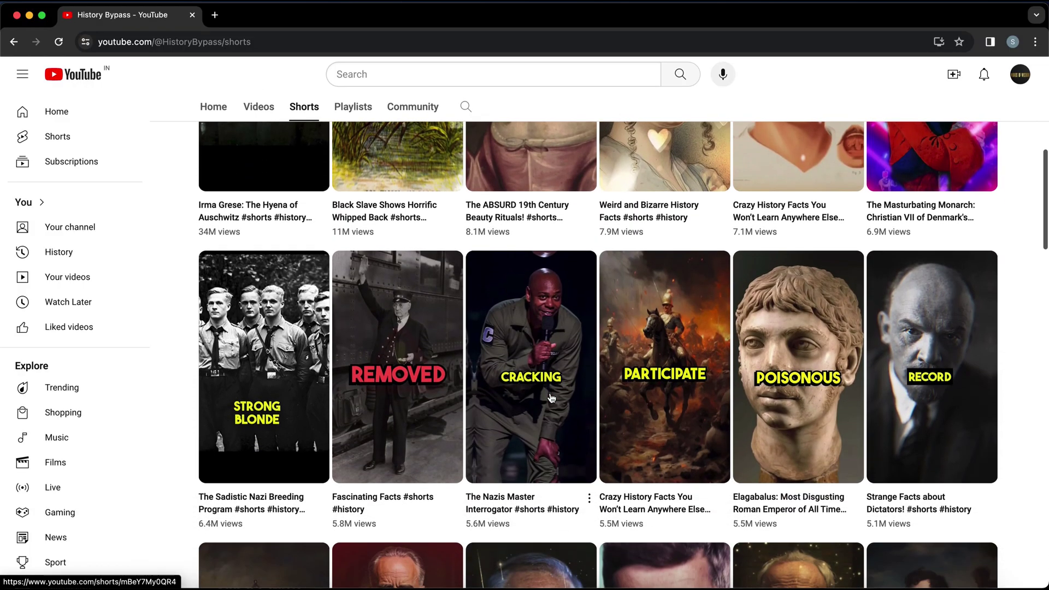
scroll(552, 399, "down", 2)
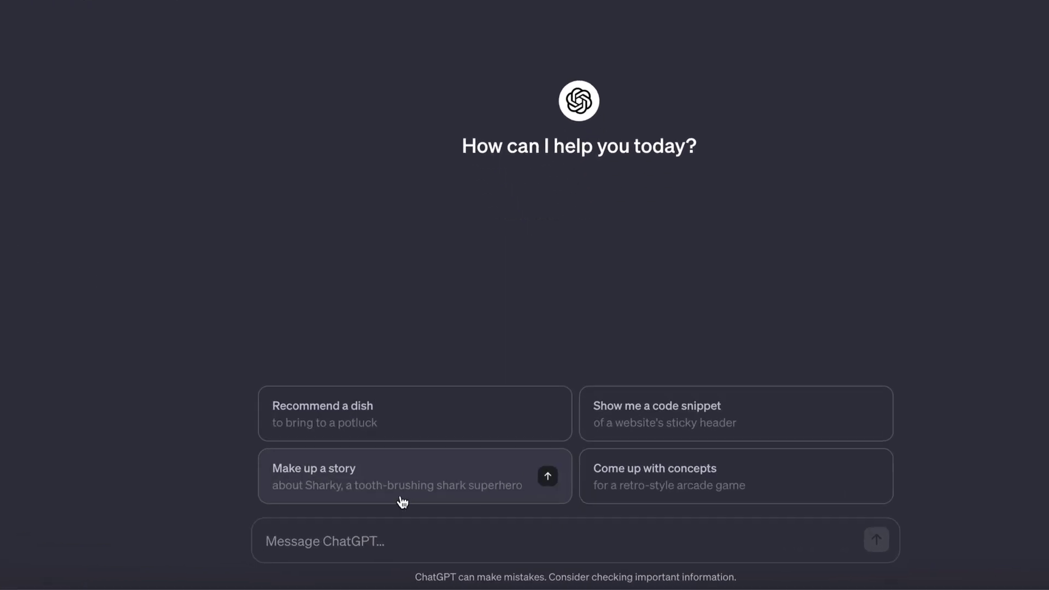
Ask ChatGPT for a simple 30-second history story
left_click(361, 536)
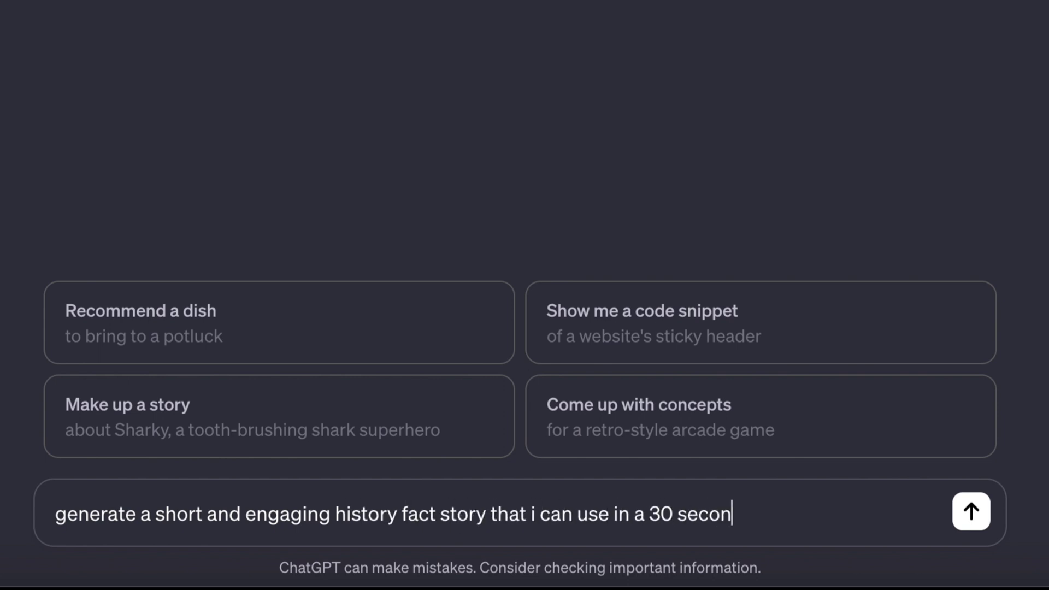
type(", make it simple english that a 10")
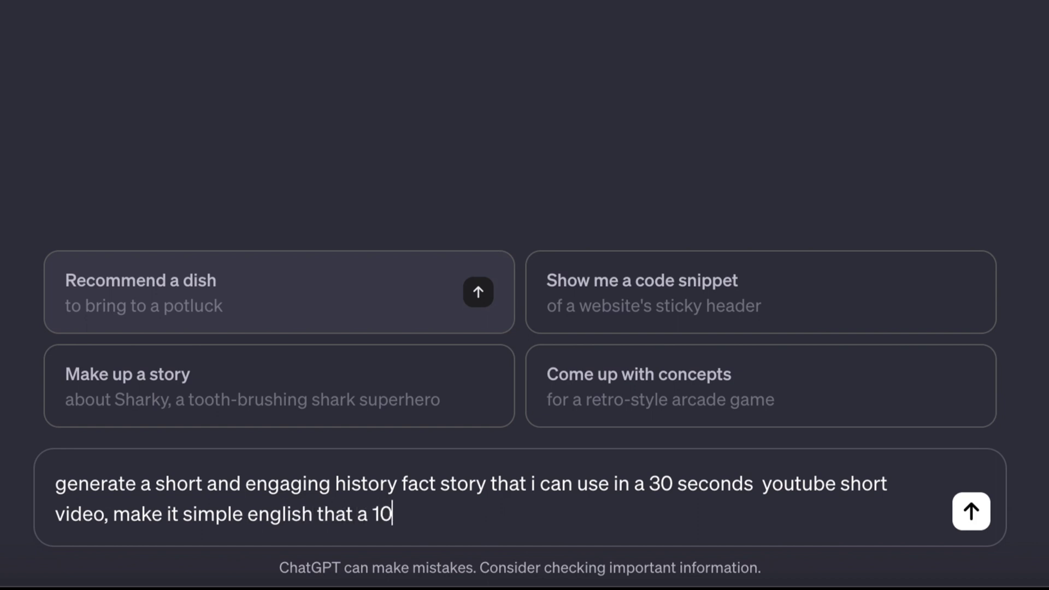
key("BackSpace")
key("BackSpace")
type("rstand")
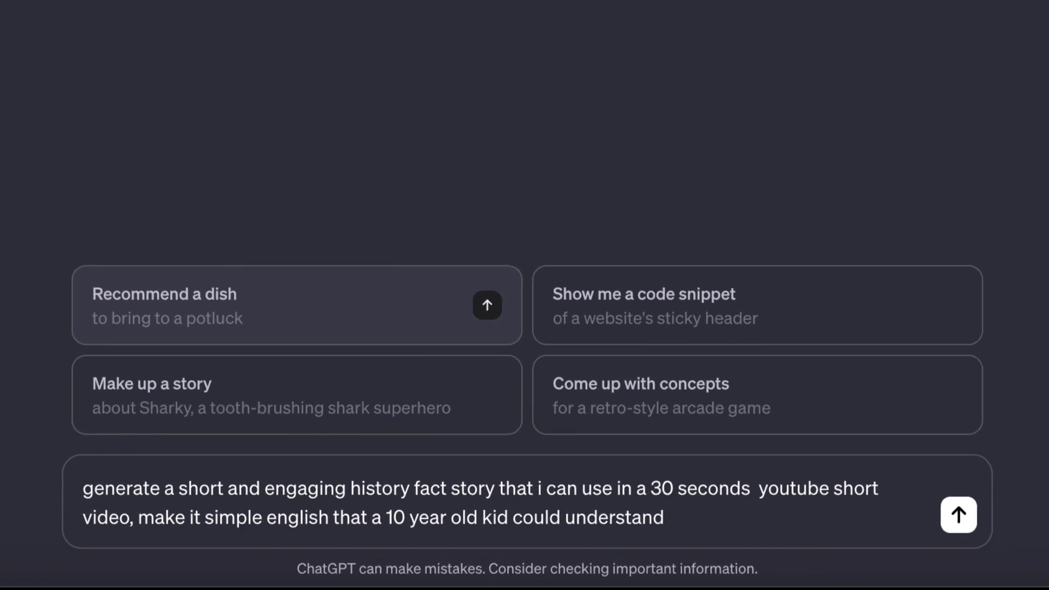
key("Return")
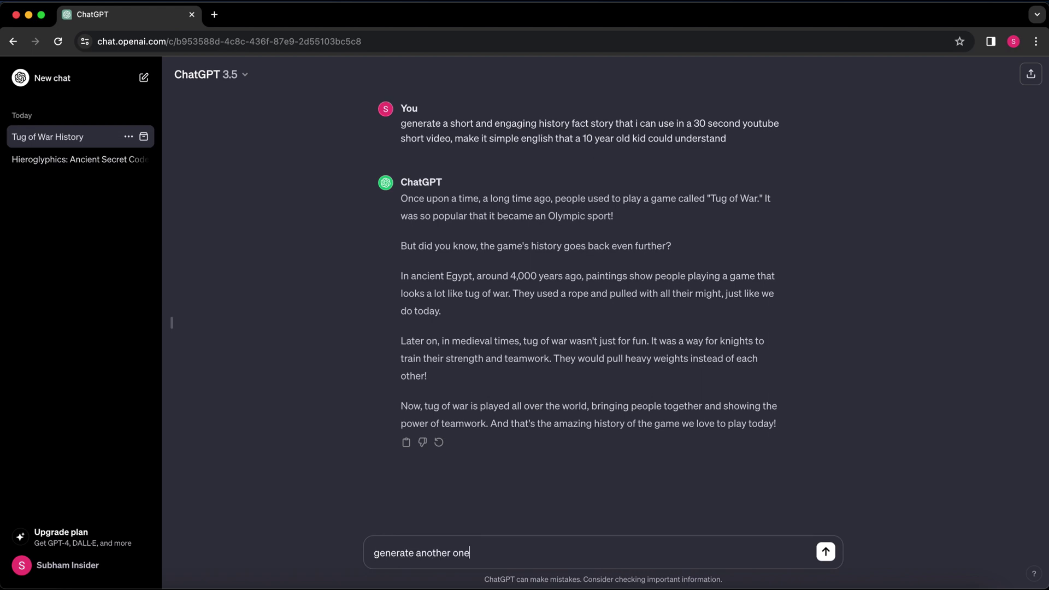
Generate another story about acupuncture and paste it into a new Quick Note
key("Return")
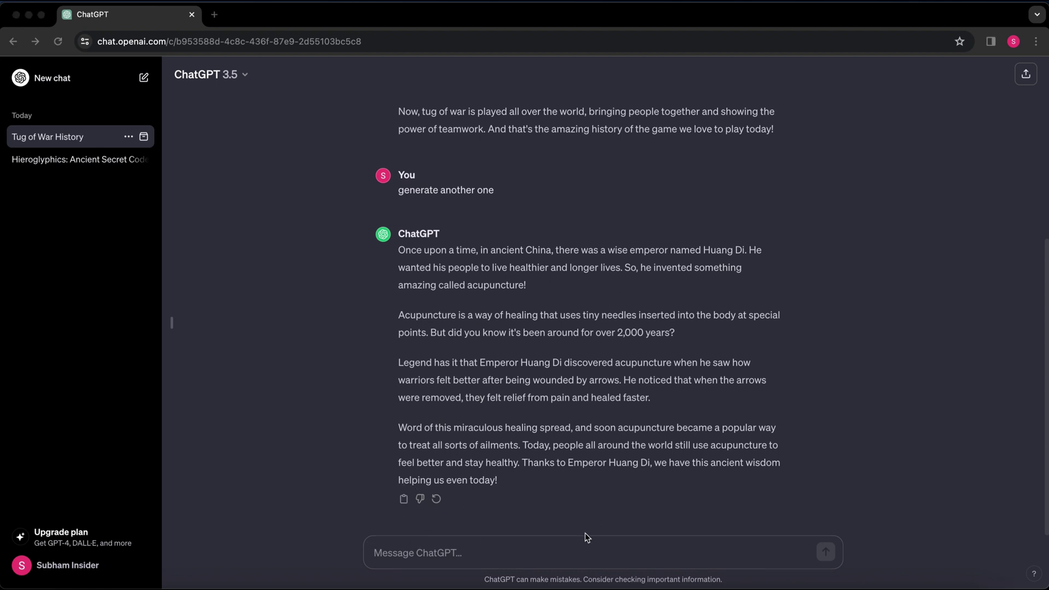
mouse_move(1047, 587)
left_click(968, 539)
key("super+v")
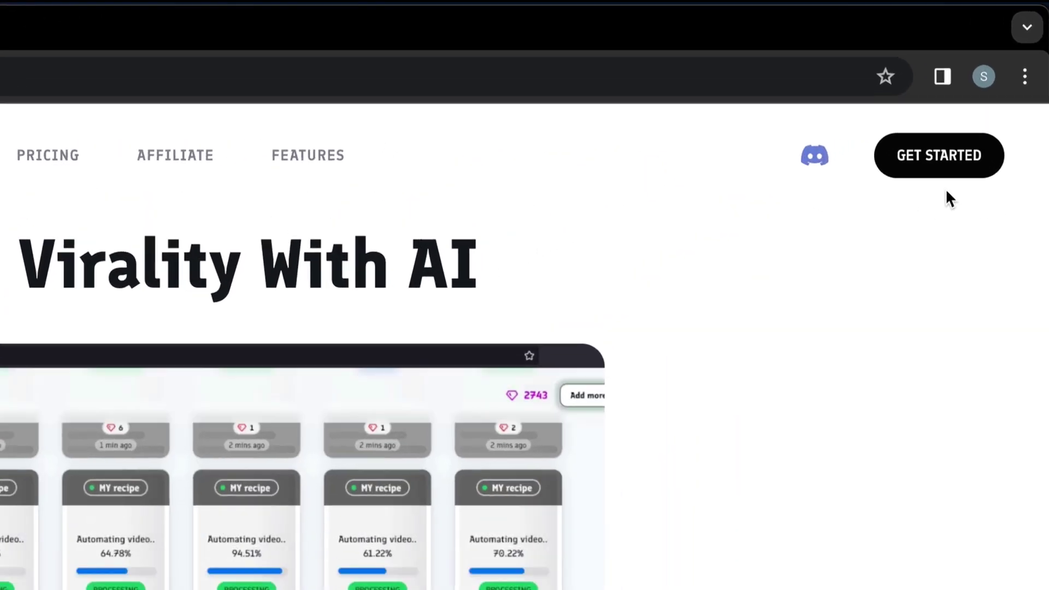
Use GET STARTED on the shortx.ai homepage to reach the Google sign-in page
left_click(938, 159)
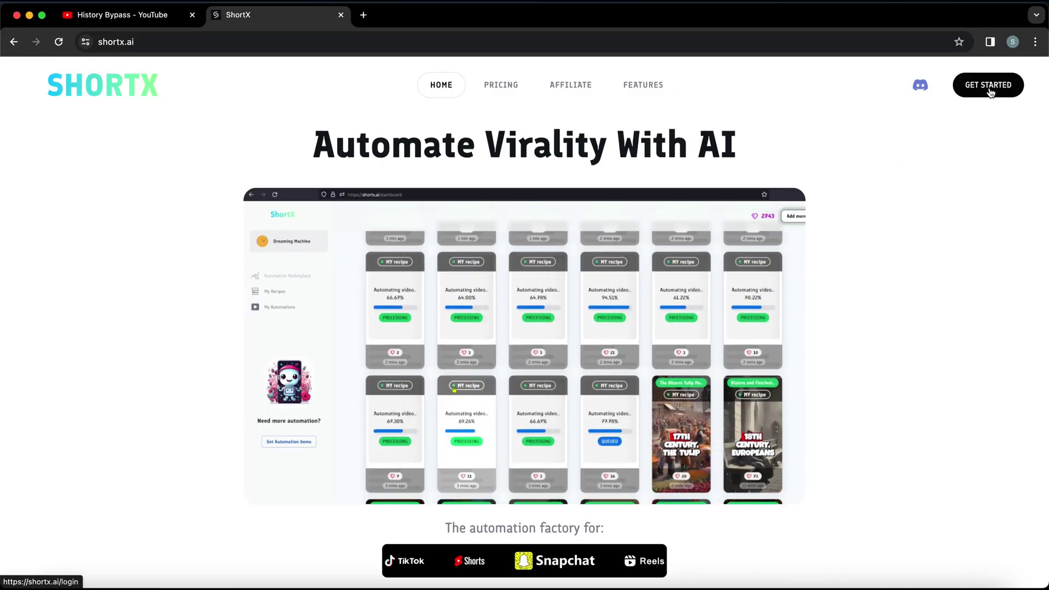
left_click(991, 92)
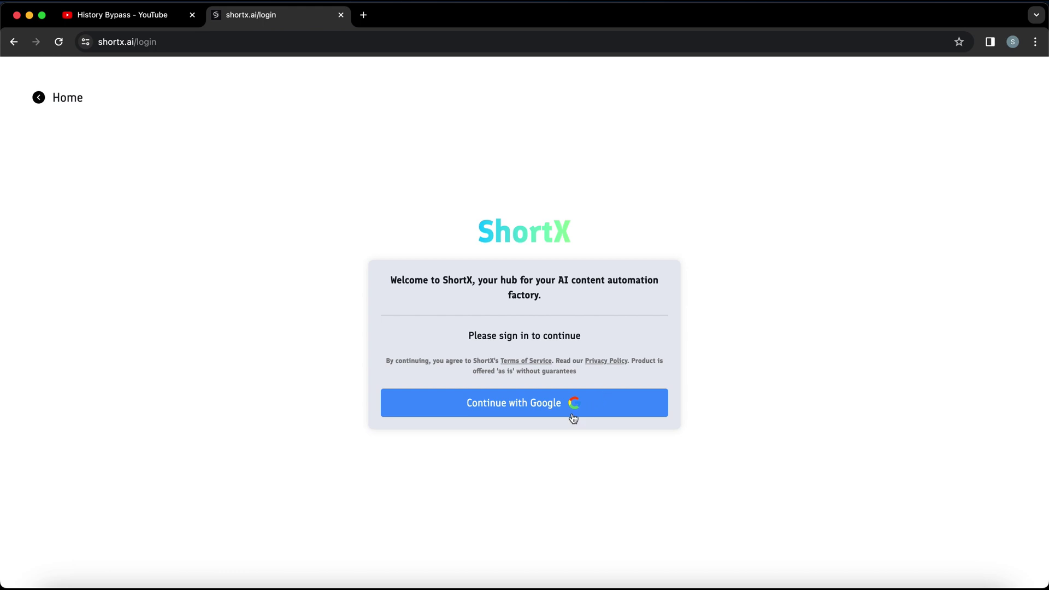
Apply the 'insider' coupon to drop the plan to $24.00, then open the Automation Library
left_click(515, 331)
type("insider")
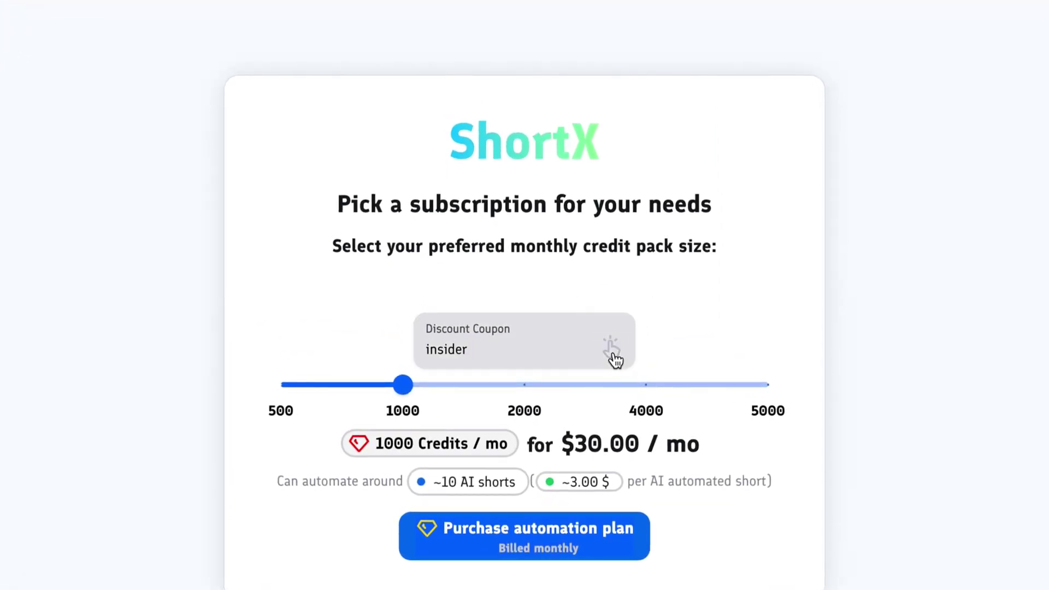
left_click(612, 350)
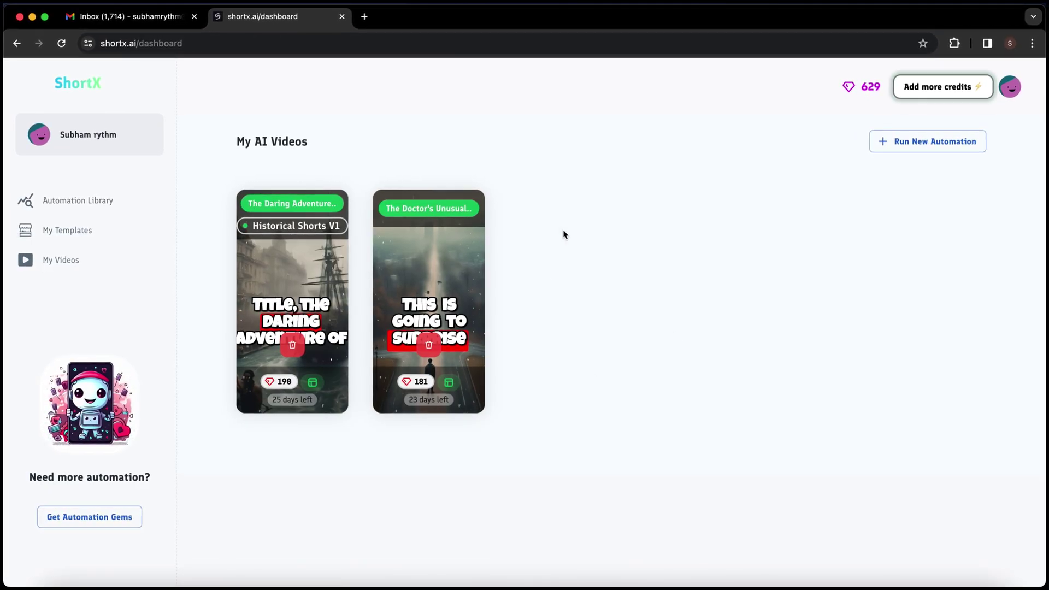
left_click(936, 147)
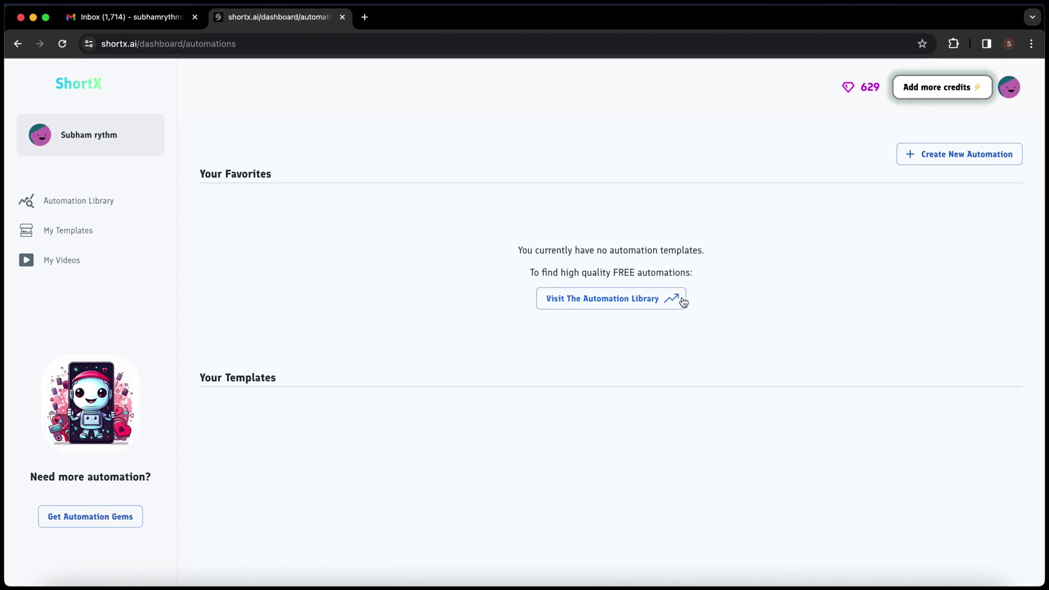
left_click(683, 303)
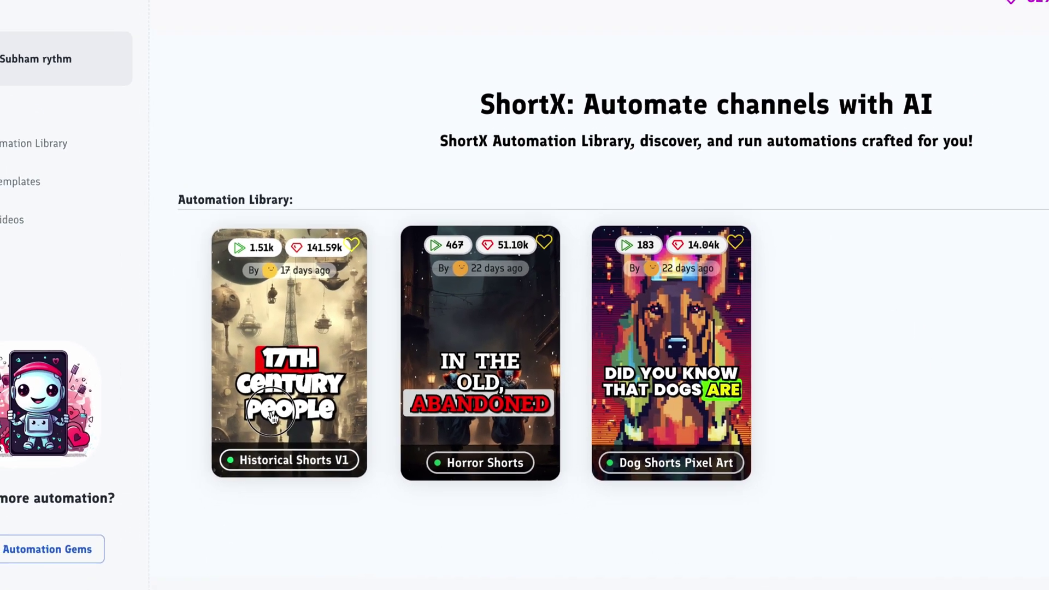
Open Historical Shorts V1 and switch its AI Script to Paste Your Own Transcript
left_click(275, 421)
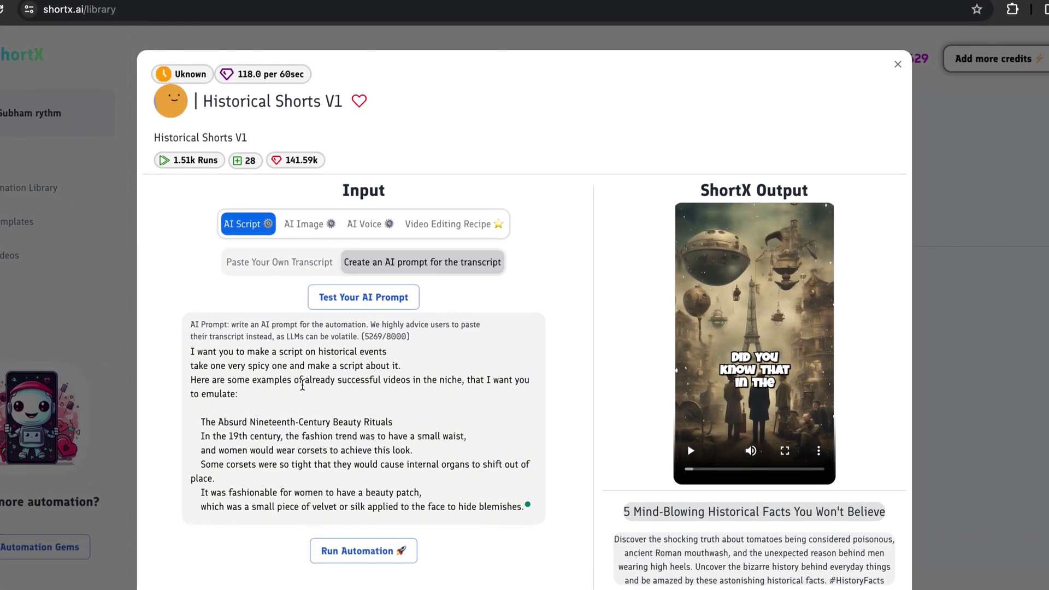
scroll(353, 422, "down", 5)
left_click(304, 263)
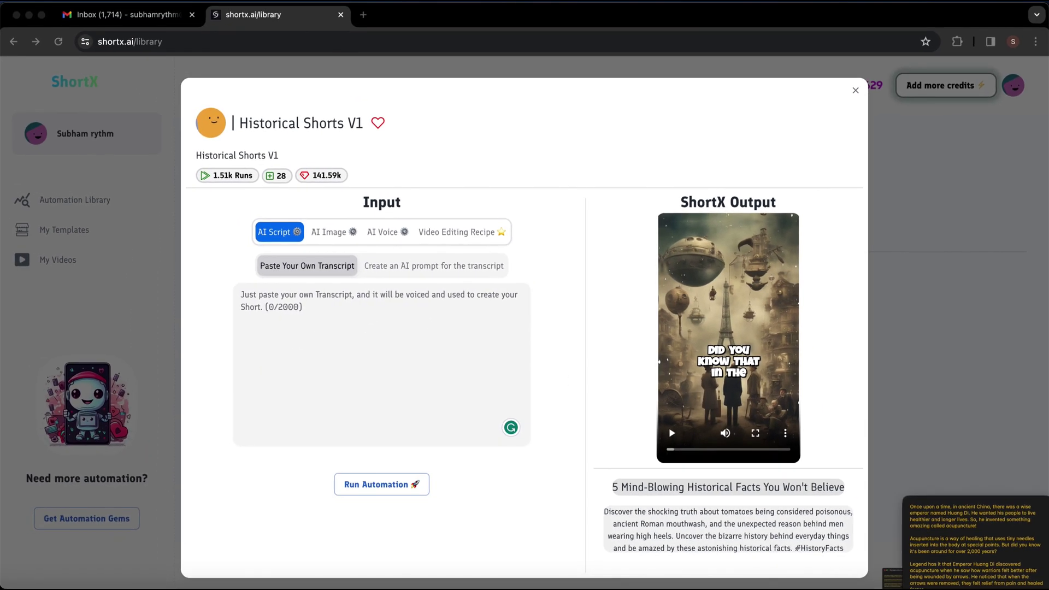
Copy the acupuncture story from the note into the transcript box (845 characters)
left_click(976, 544)
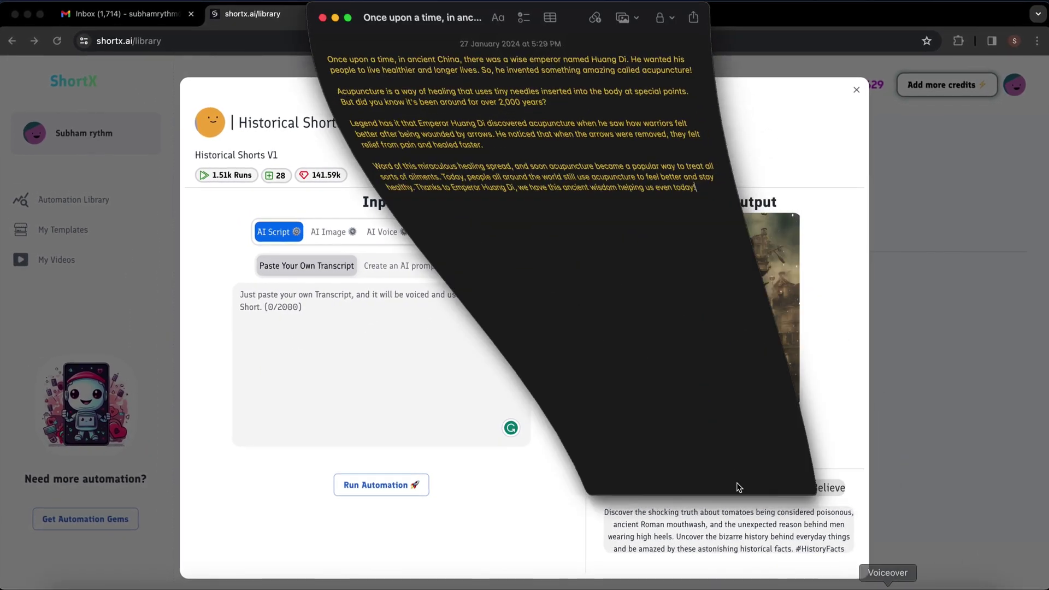
key("super+a")
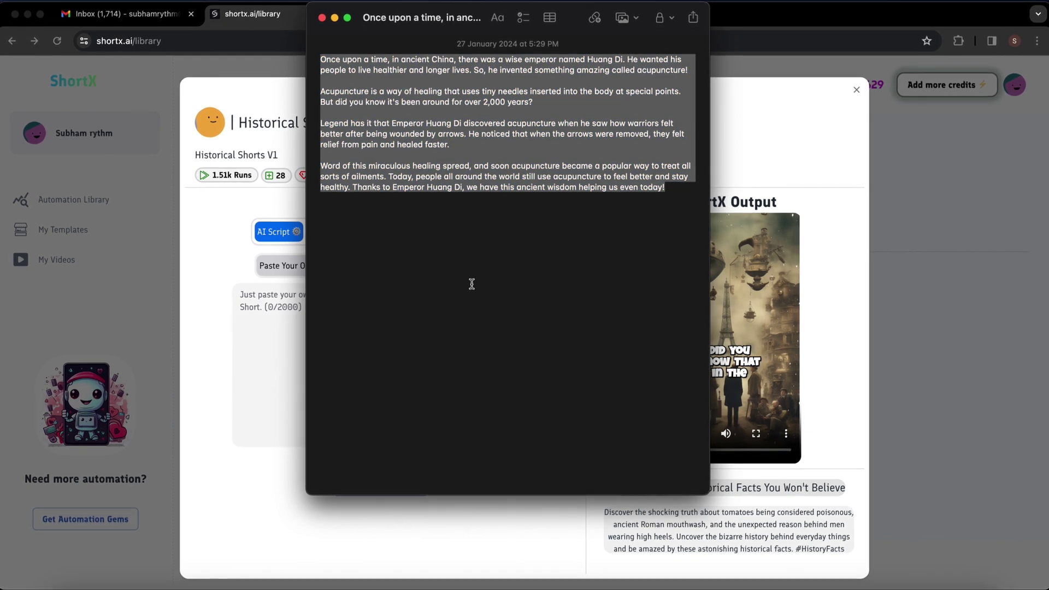
left_click(301, 334)
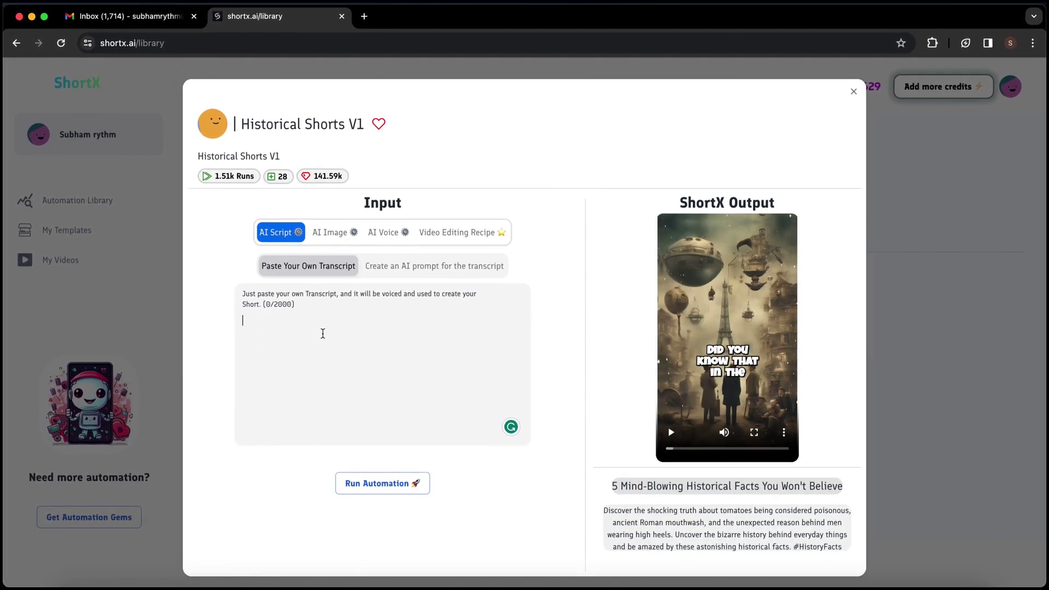
key("super+v")
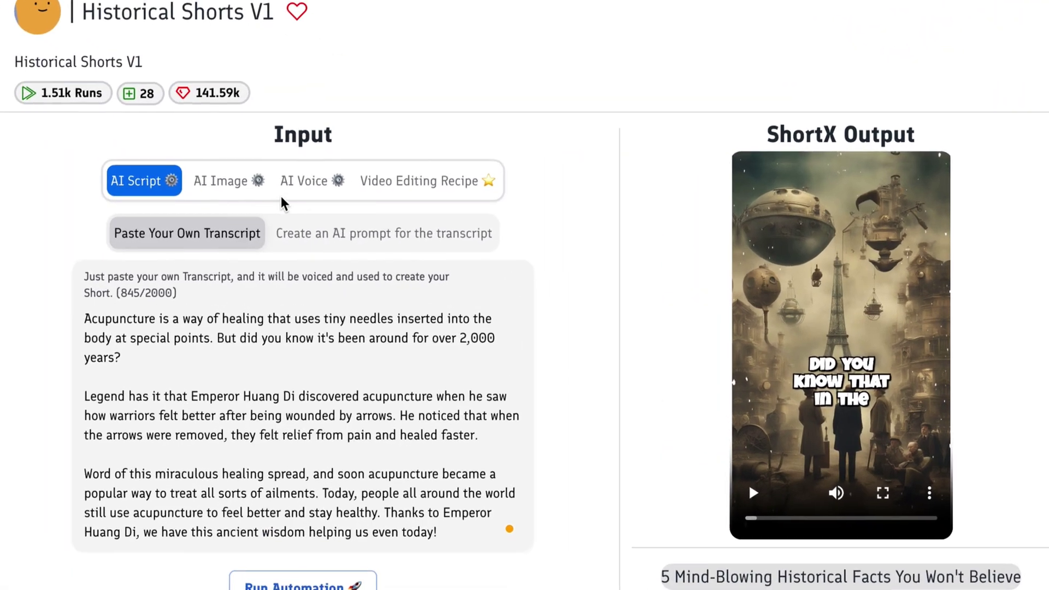
Choose Clyde [ElevenLabs] as the AI narration voice
left_click(301, 181)
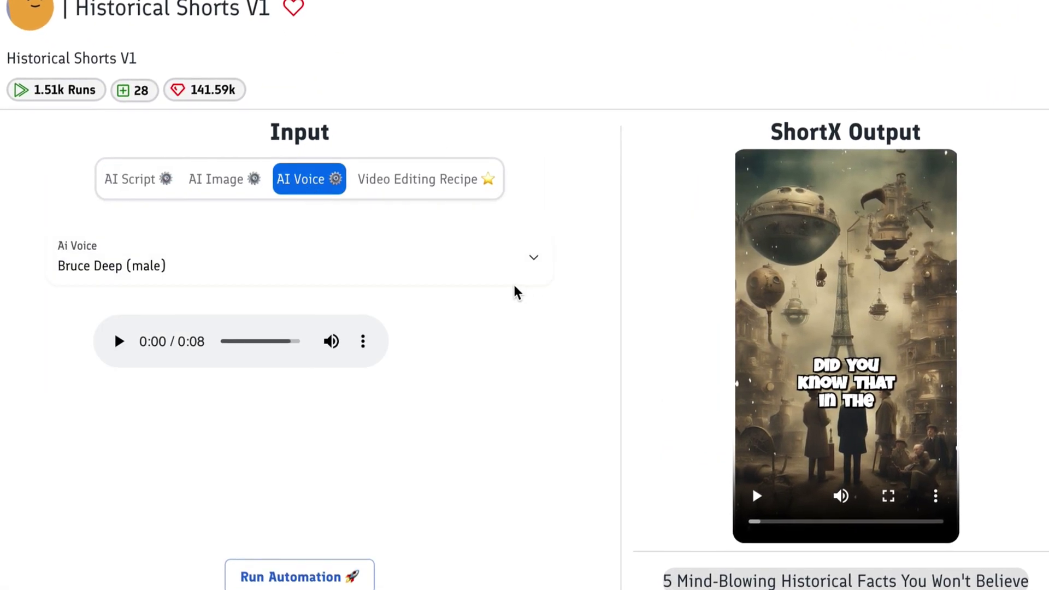
left_click(510, 272)
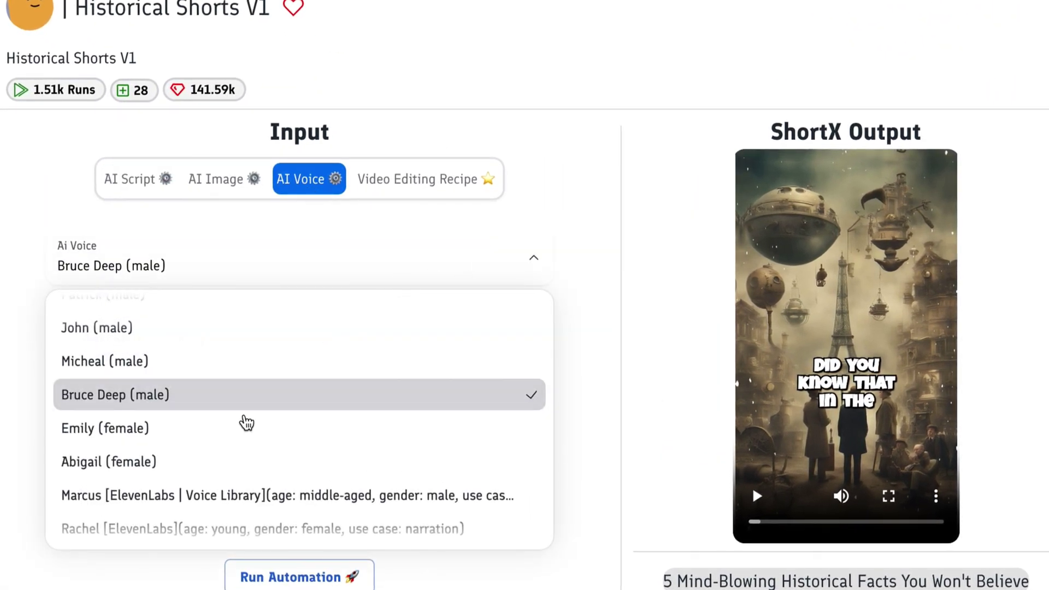
scroll(303, 451, "down", 5)
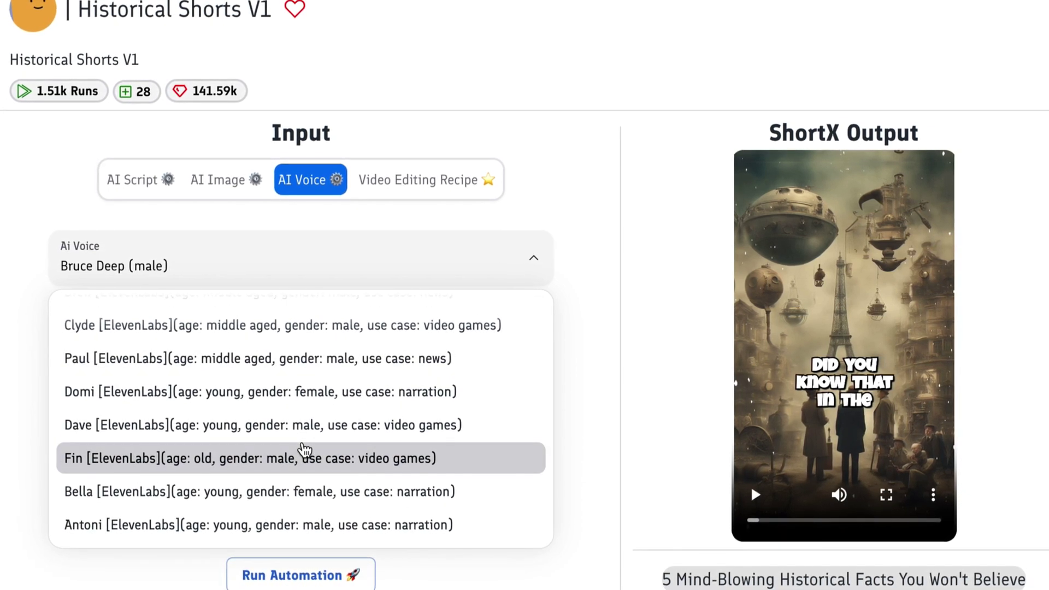
scroll(304, 451, "up", 2)
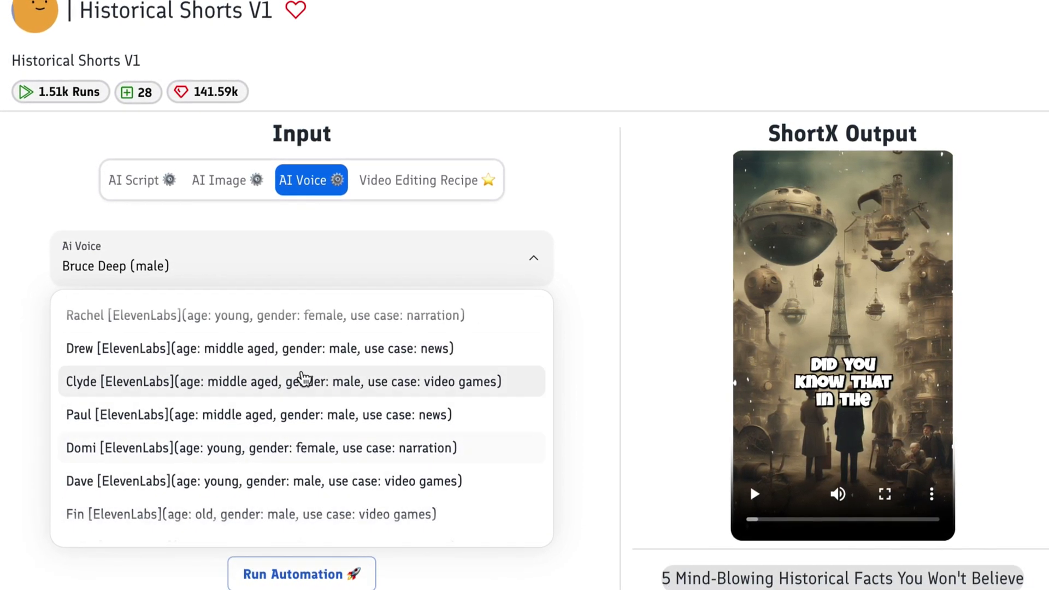
scroll(255, 458, "down", 1)
scroll(255, 458, "up", 2)
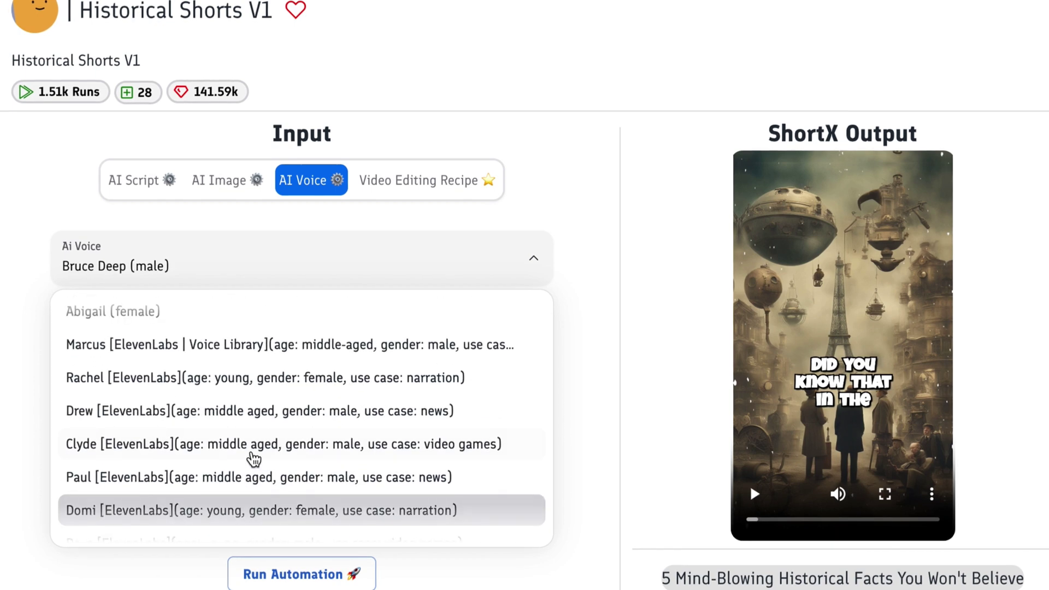
left_click(312, 443)
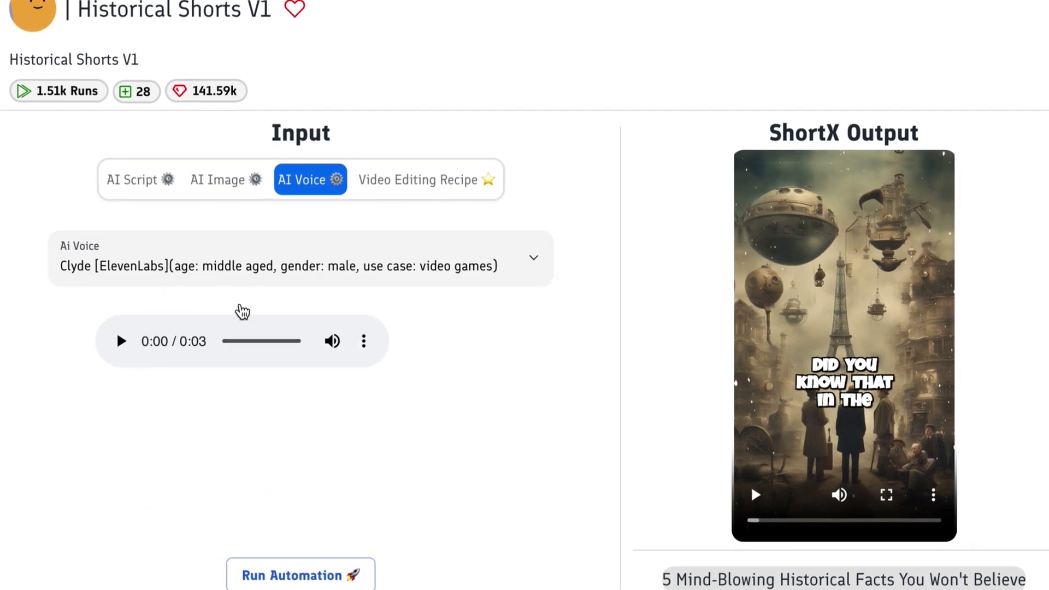
Run the automation and wait until the acupuncture short is finished, scoring 90 for virality
left_click(340, 556)
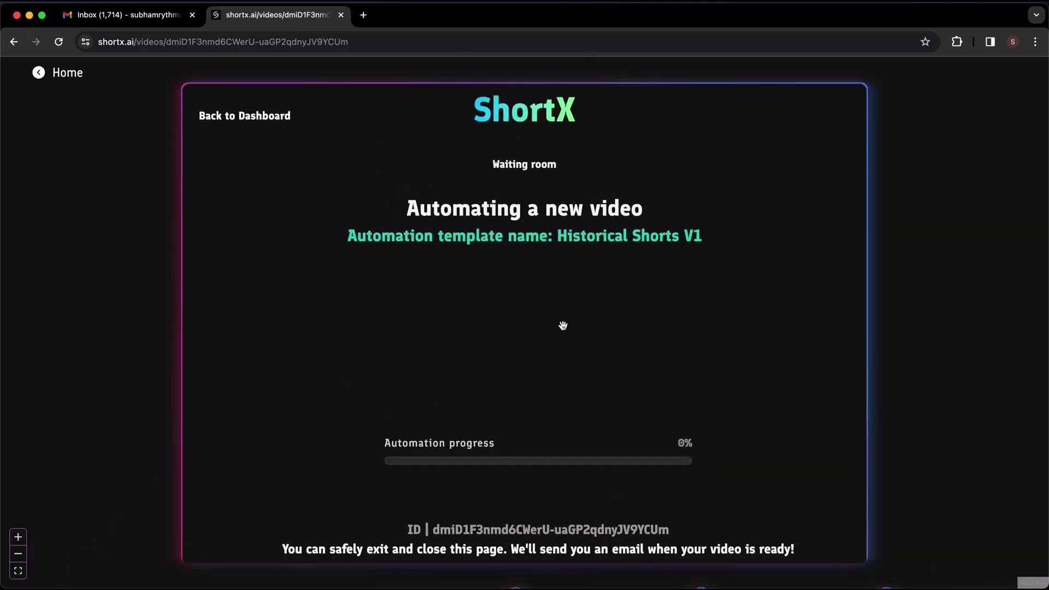
scroll(520, 355, "down", 5)
scroll(339, 517, "up", 5)
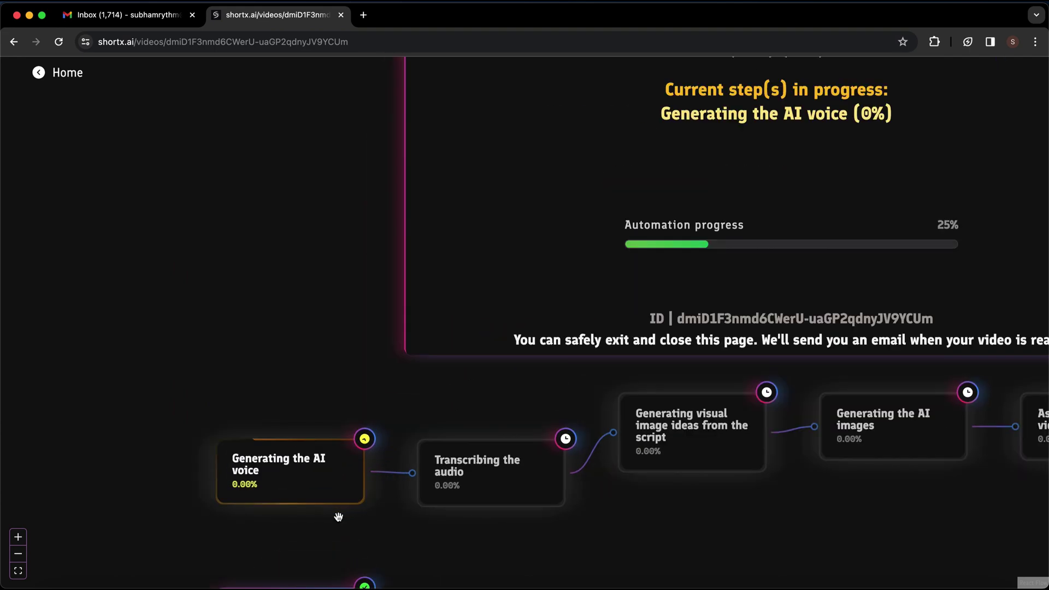
scroll(339, 517, "down", 4)
scroll(338, 517, "up", 5)
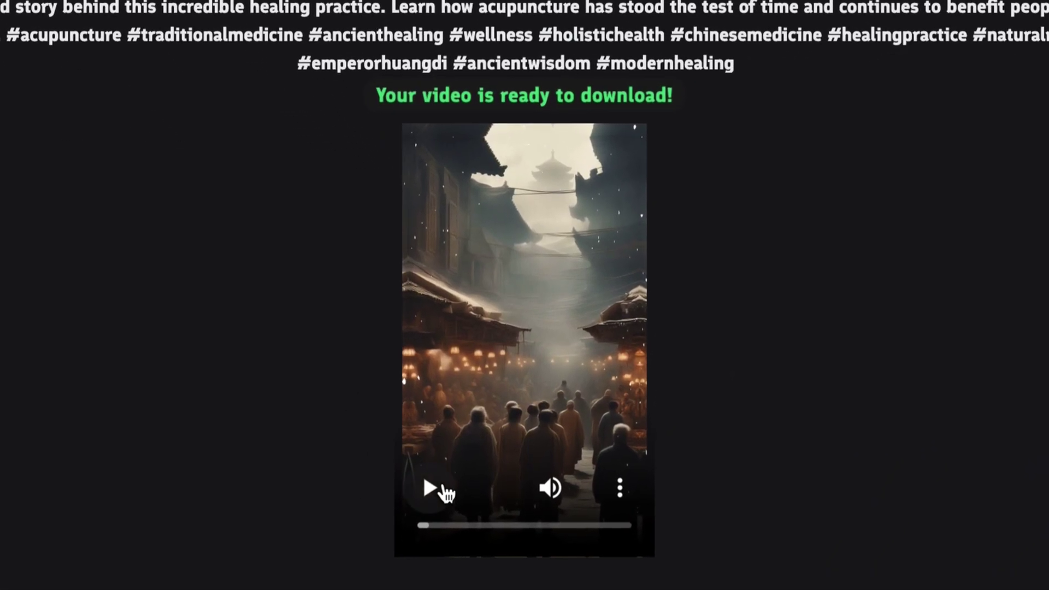
Play the finished short to watch its captions over ancient-Chinese imagery, then pause it
left_click(444, 491)
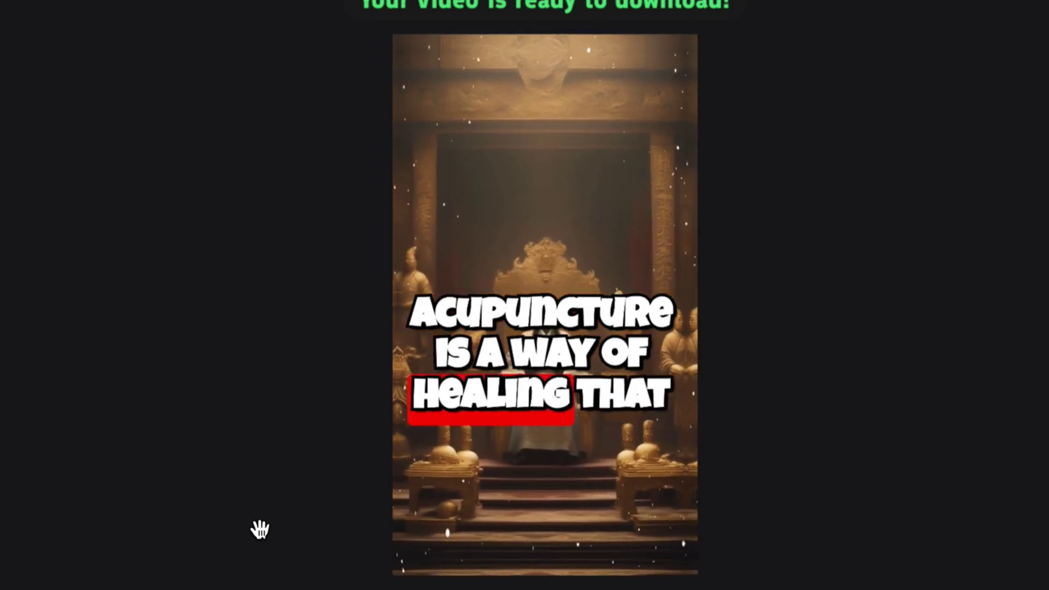
mouse_move(418, 536)
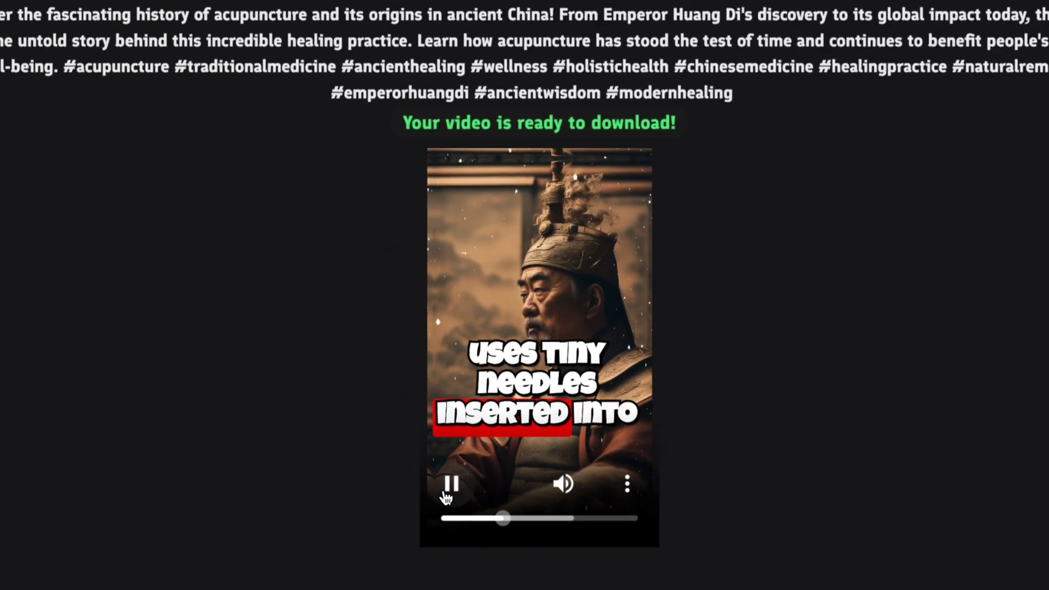
left_click(449, 488)
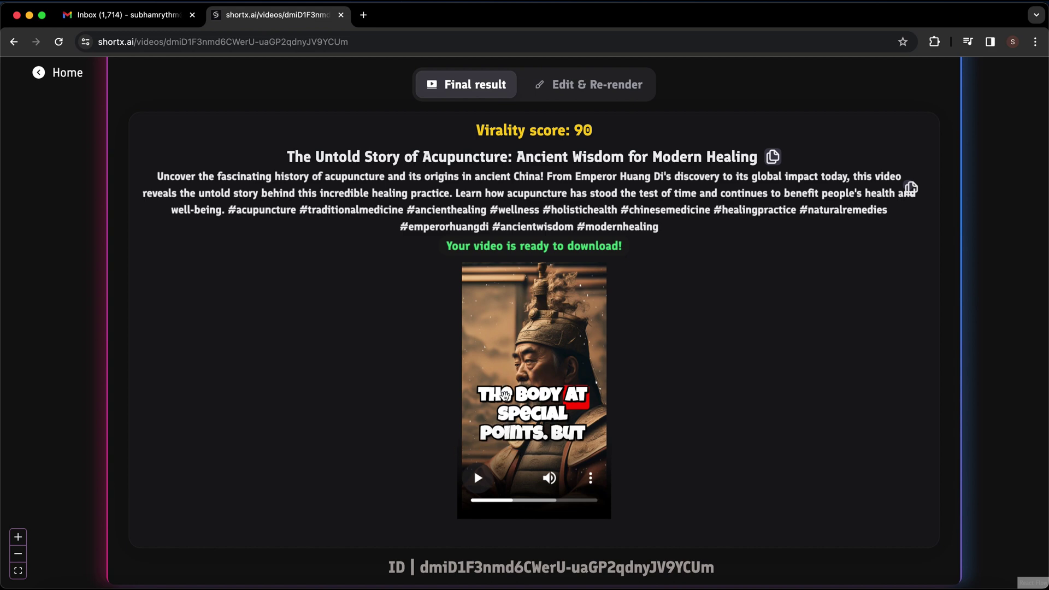
scroll(505, 394, "down", 5)
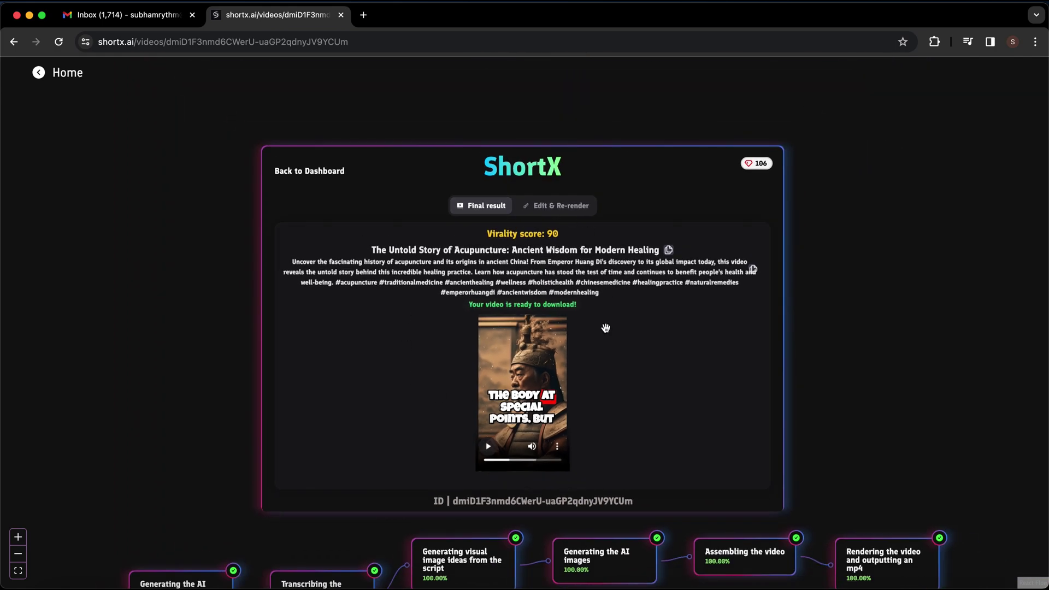
Play the finished video, then adjust the Lines per Caption slider in Edit & Re-render
left_click(569, 388)
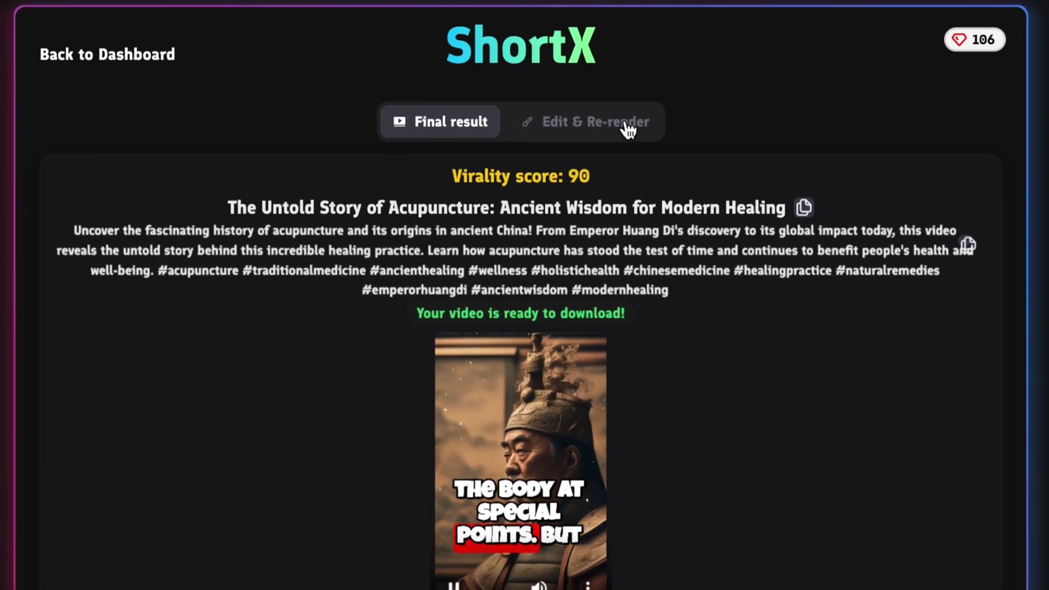
left_click(628, 128)
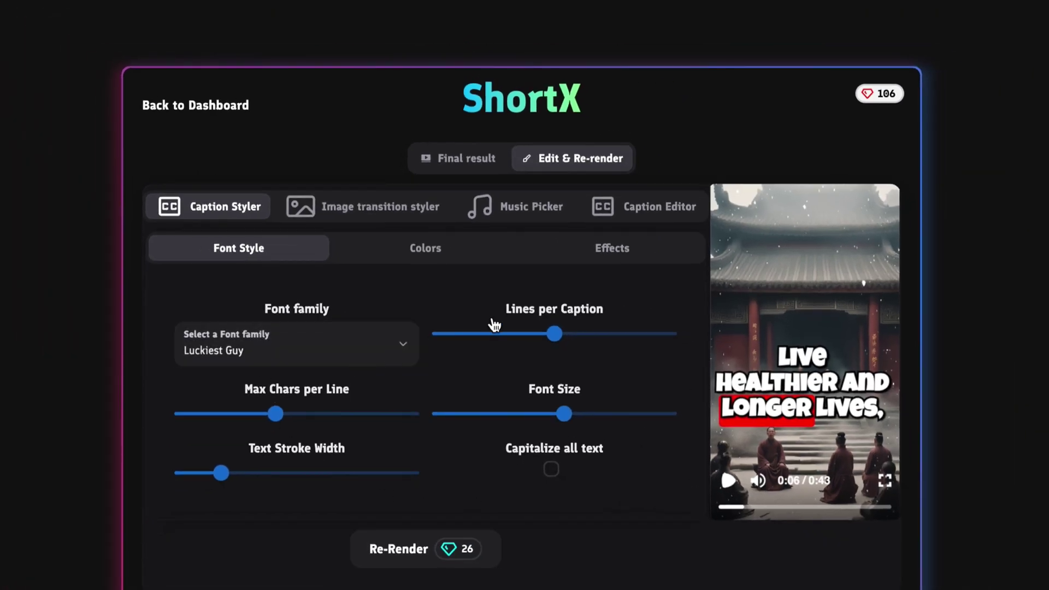
mouse_move(556, 335)
left_mouse_down()
mouse_move(460, 332)
mouse_move(546, 336)
left_mouse_up()
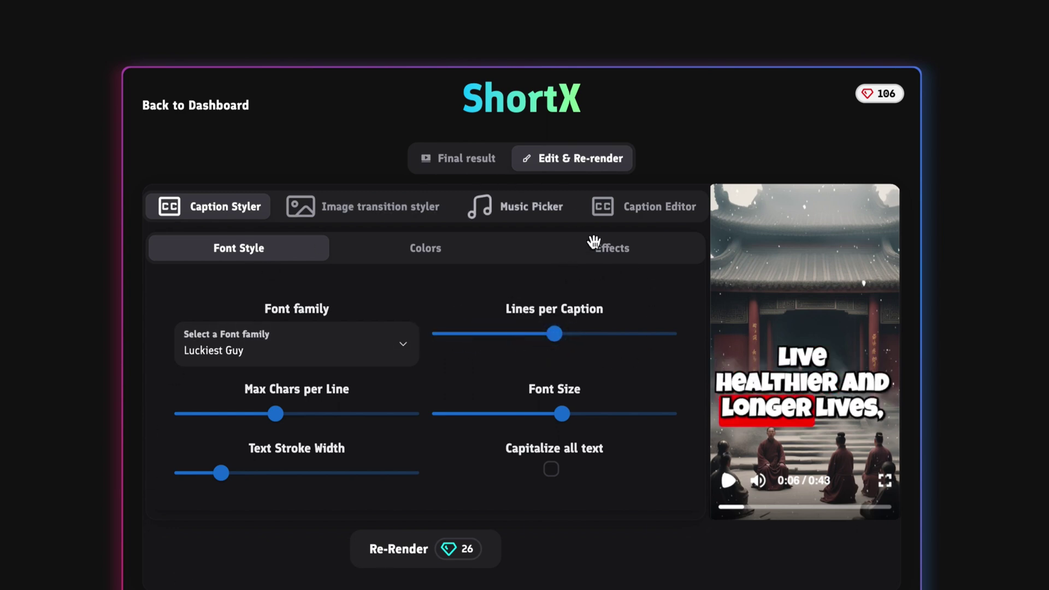
Return to Final result and download the finished acupuncture history video
left_click(465, 158)
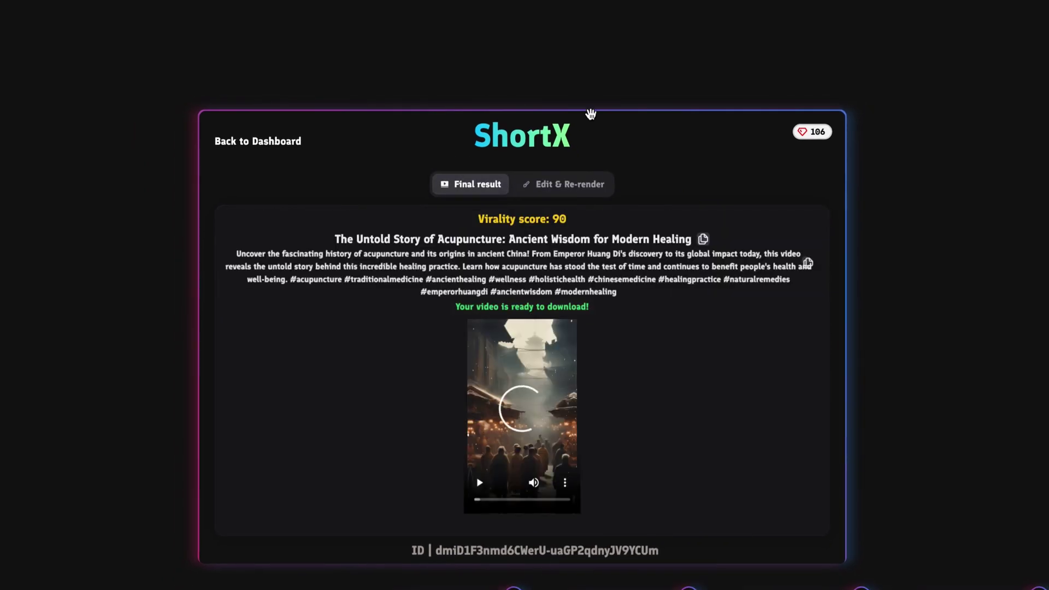
left_click(566, 482)
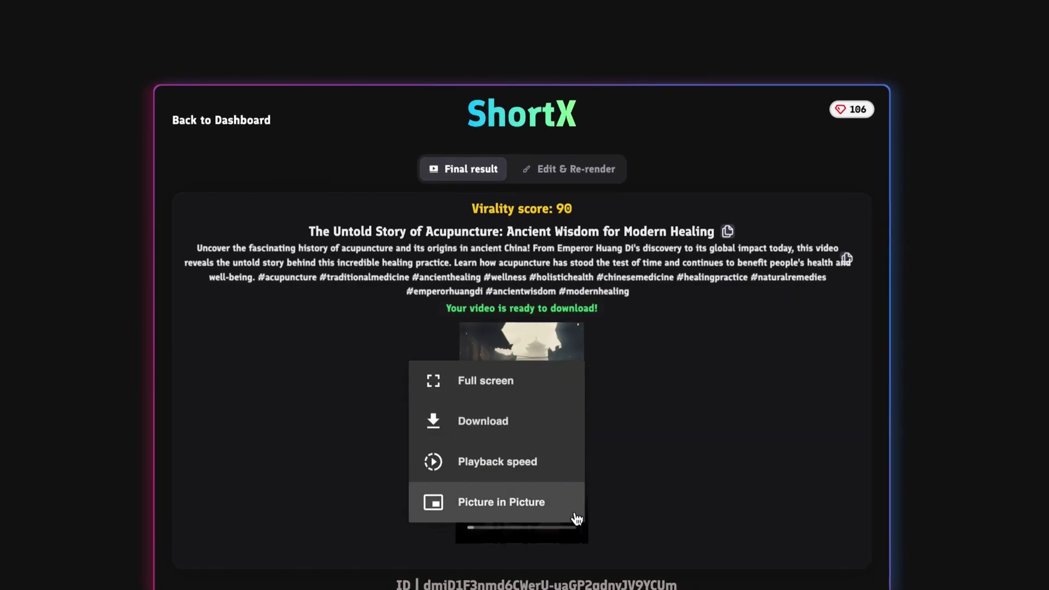
left_click(514, 430)
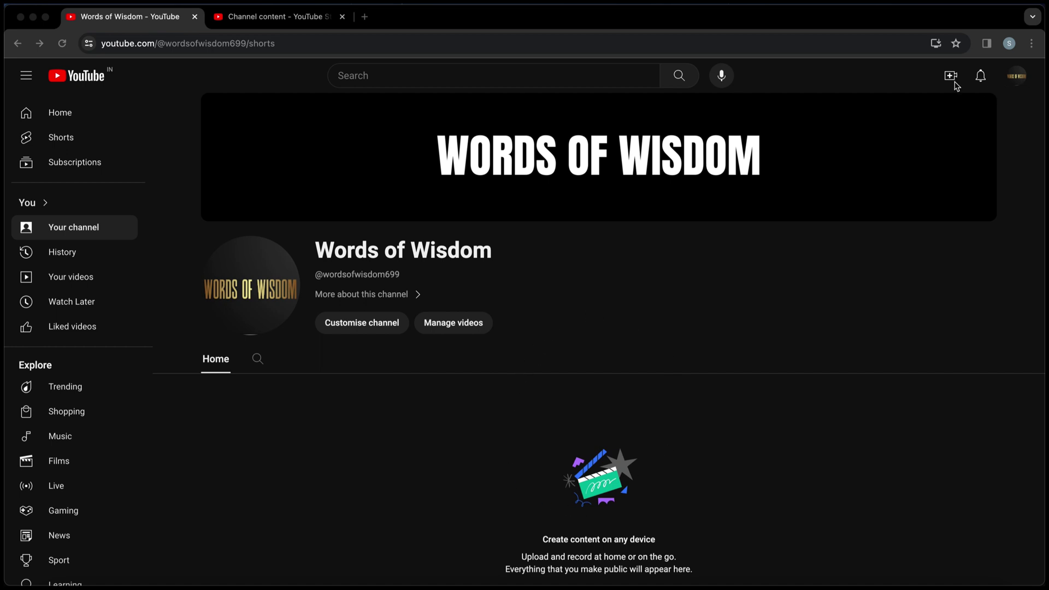
Choose Upload video from the channel page's Create menu
left_click(952, 77)
left_click(926, 105)
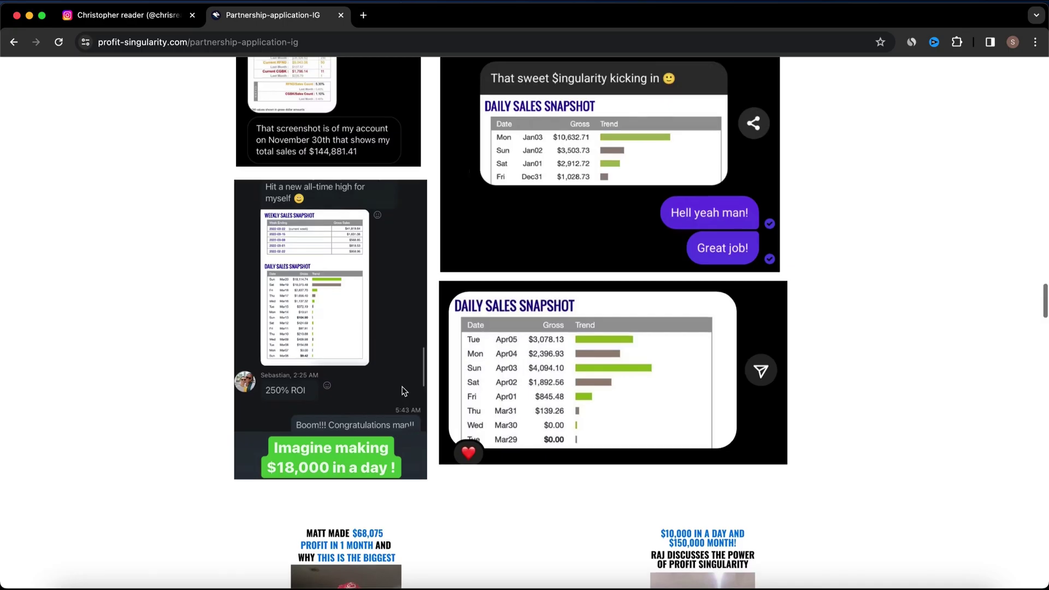
Scroll through the partnership-application daily sales snapshot testimonials
scroll(403, 391, "down", 5)
scroll(403, 392, "down", 20)
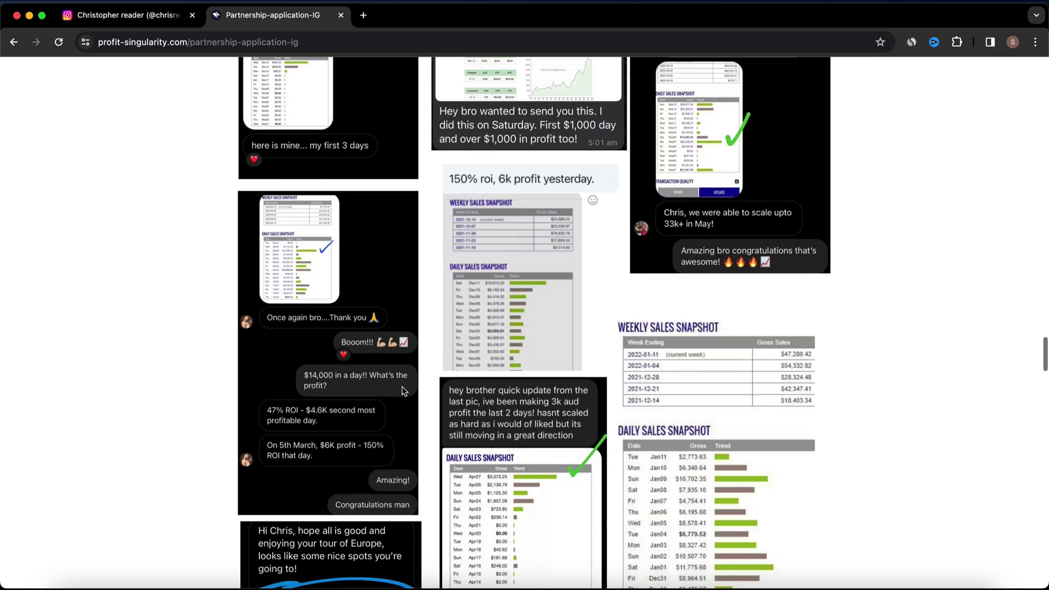
scroll(402, 391, "down", 3)
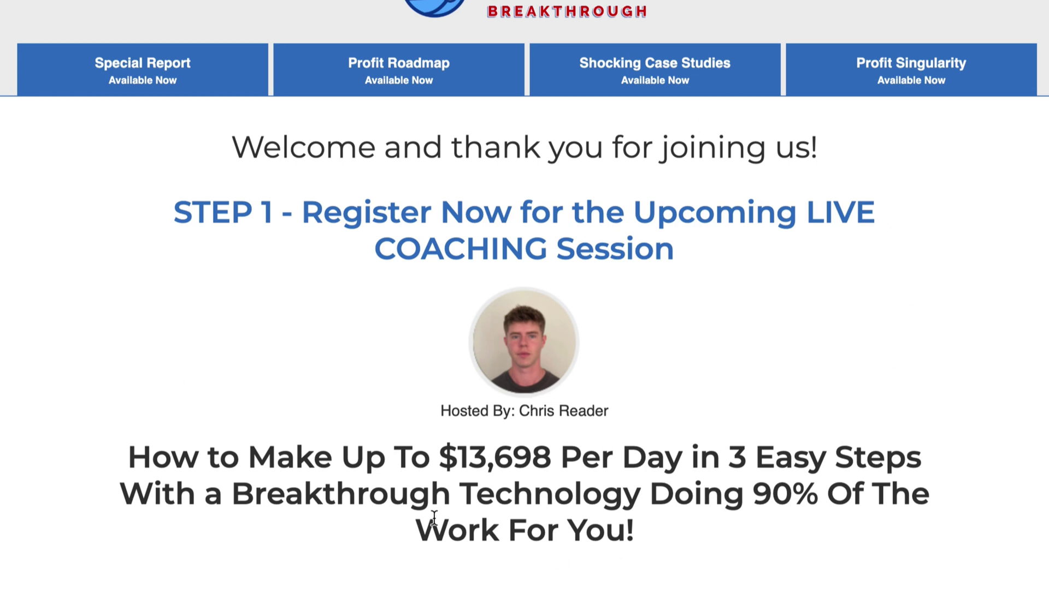
Highlight the $13,698 Per Day claim, then seek forward twice in the webinar replay
double_click(670, 447)
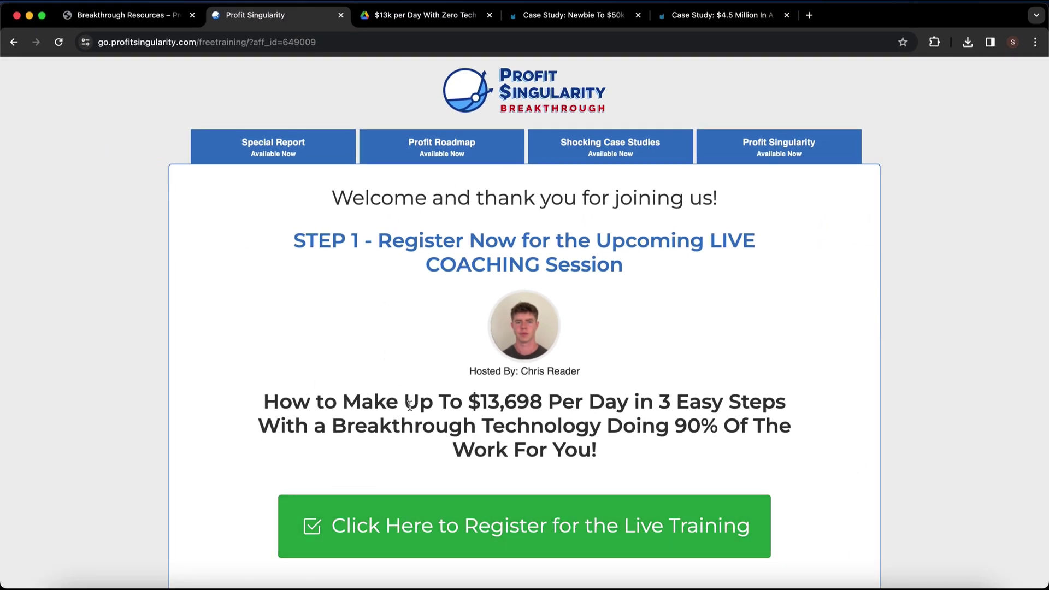
scroll(479, 538, "down", 1)
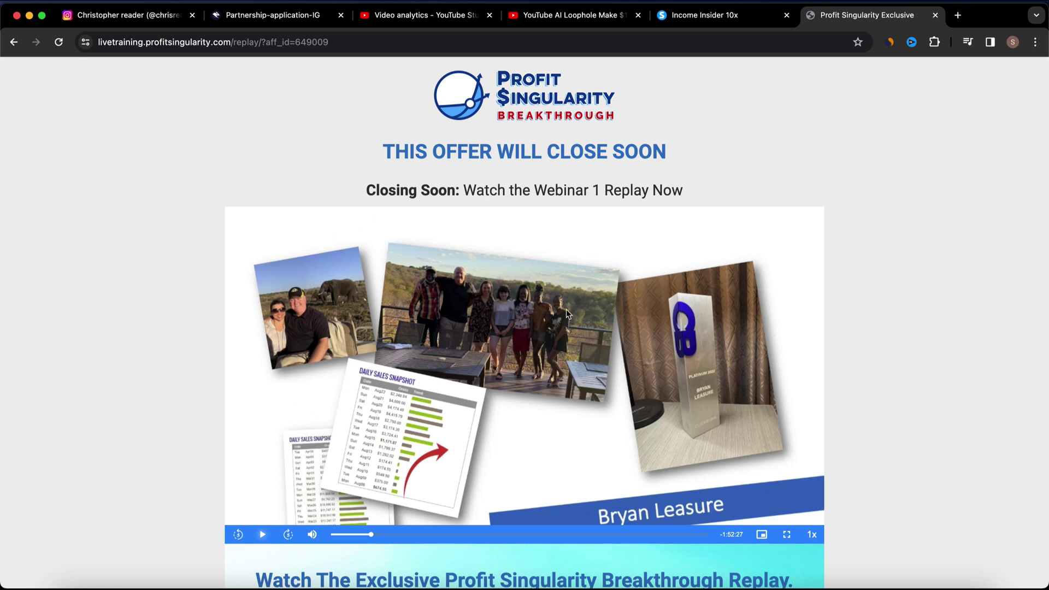
left_click(351, 535)
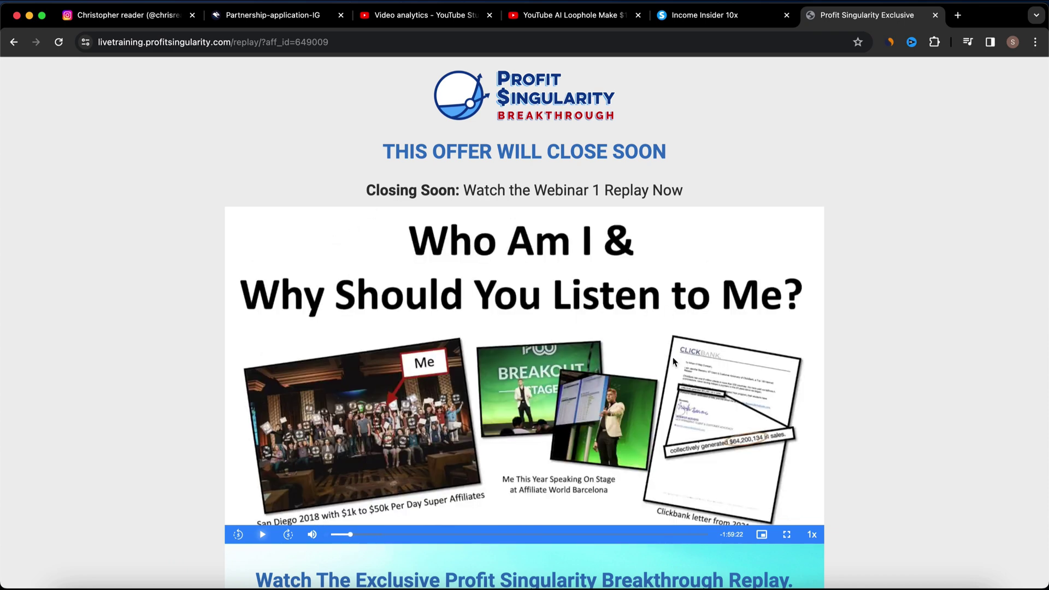
left_click(447, 534)
Close the Profit Singularity and Income Insider tabs and expand the AI Loophole video's description
key("super+w")
key("super+w")
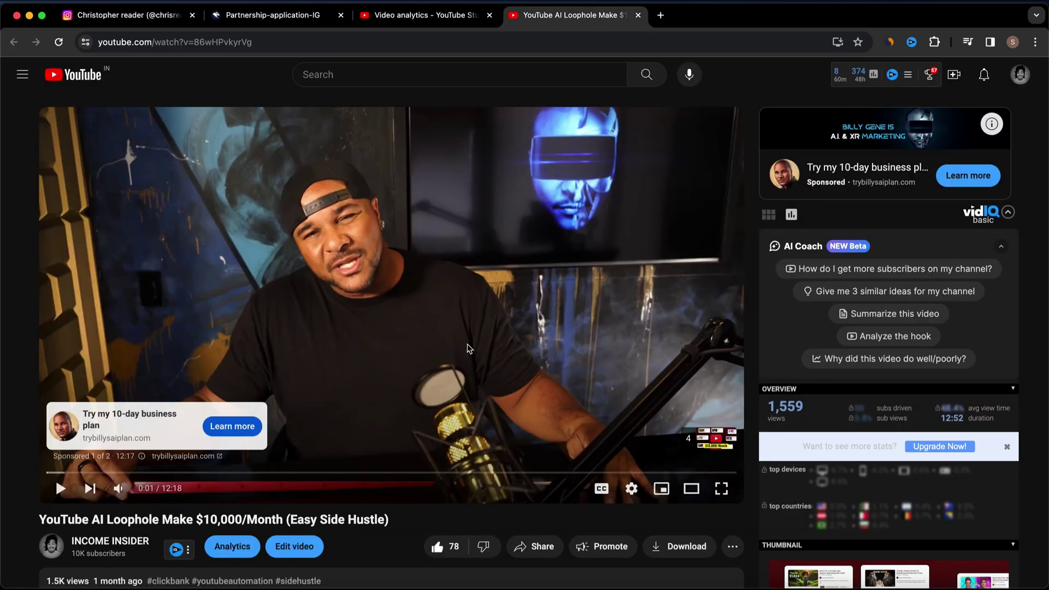
scroll(479, 275, "down", 7)
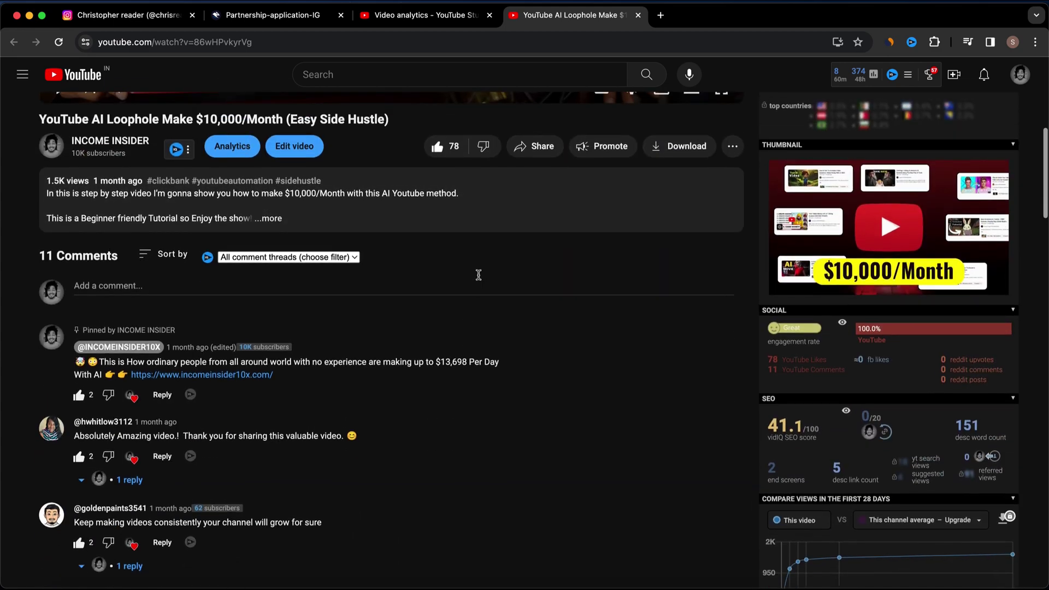
left_click(542, 206)
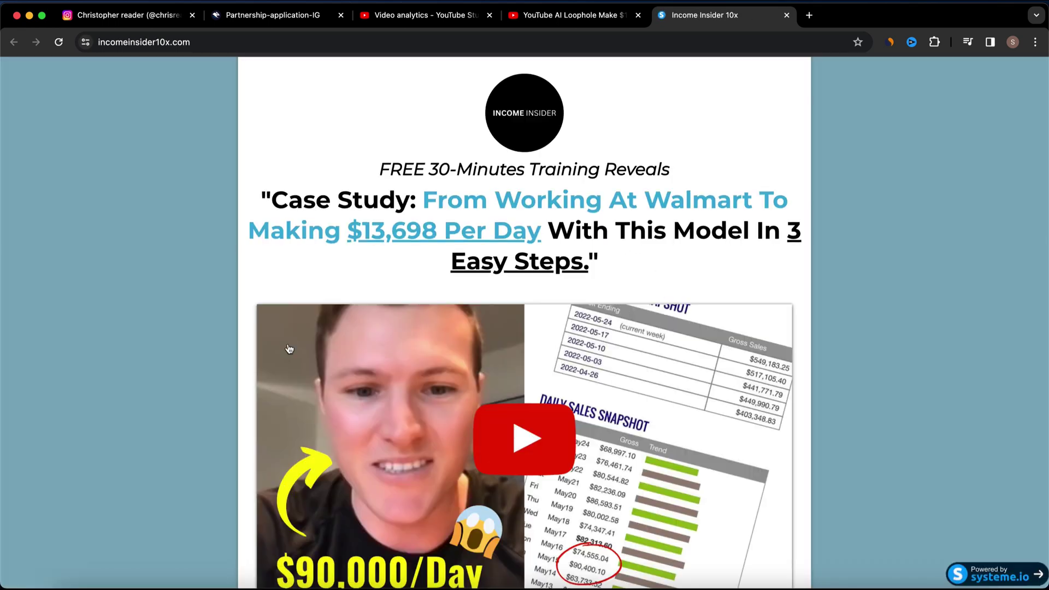
Follow the case study video's link to the Profit Singularity webinar replay
scroll(566, 505, "down", 5)
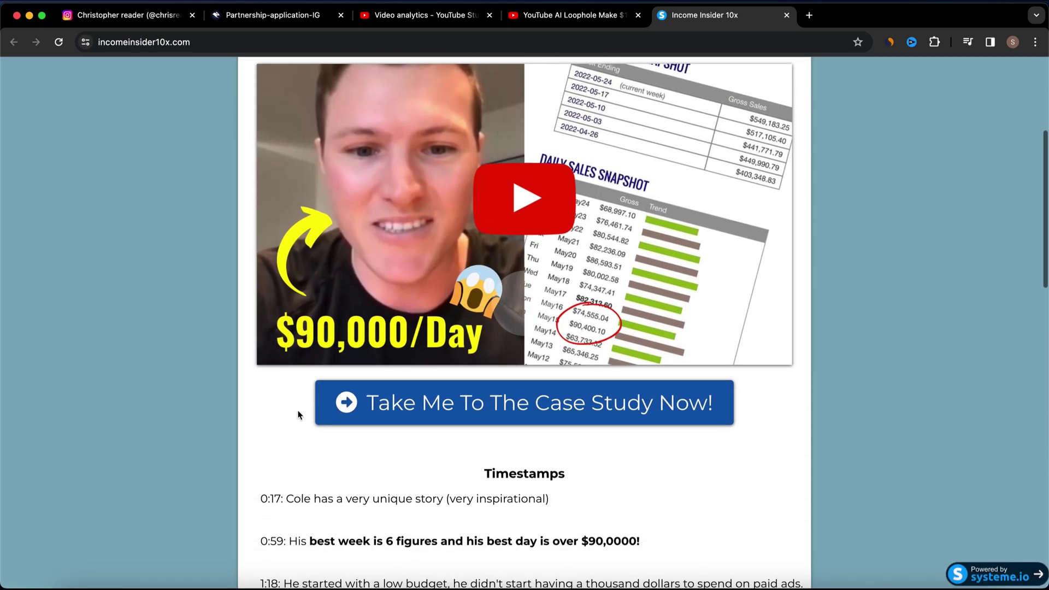
scroll(300, 414, "up", 4)
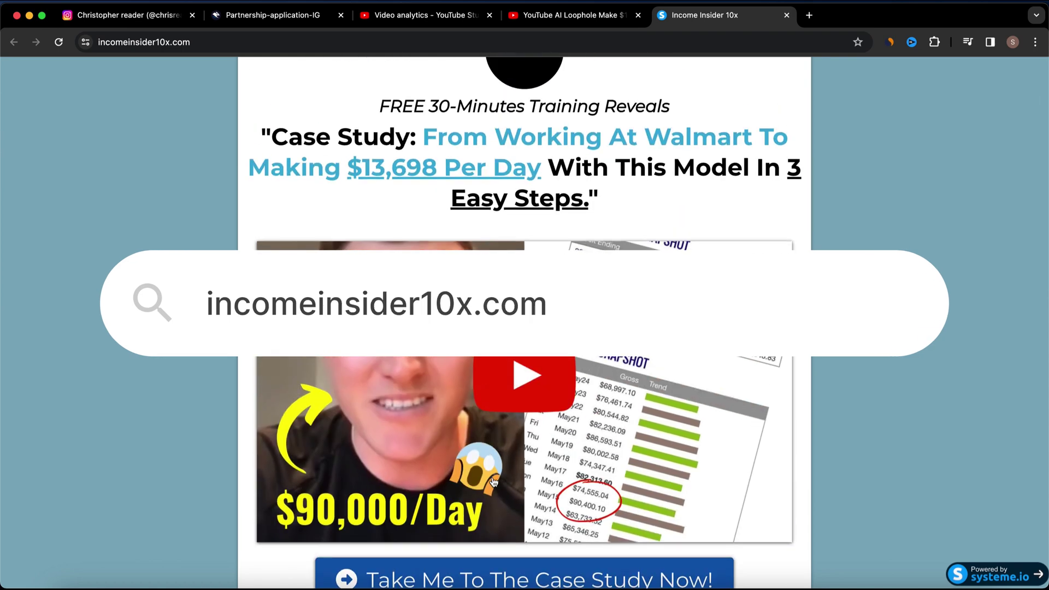
left_click(551, 492)
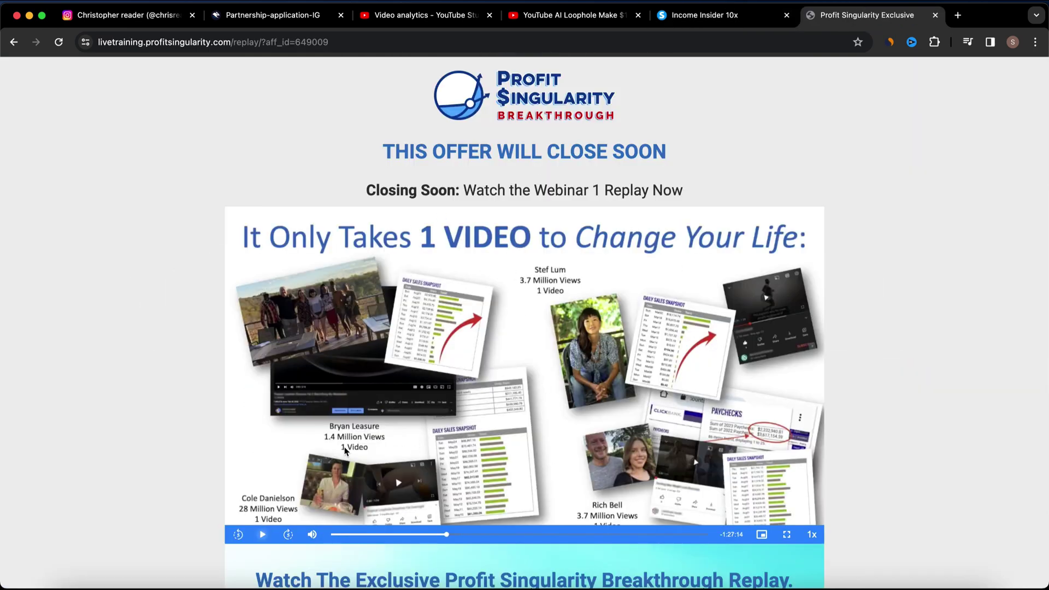
Seek the replay to the Amazing Results slide and briefly highlight the 'This offer will close soon' heading
left_click(361, 535)
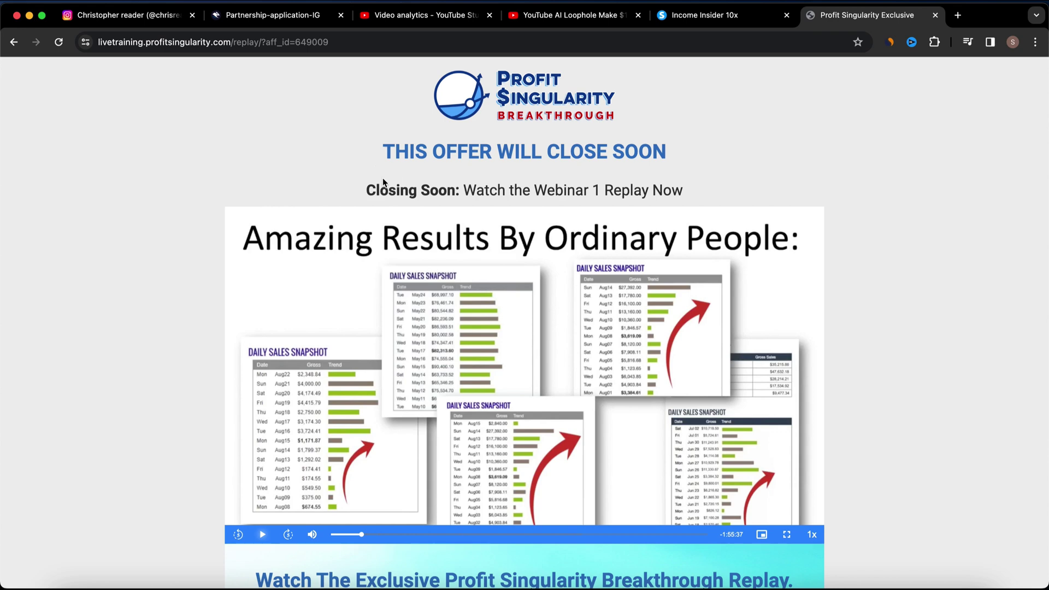
left_click_drag(384, 182, 597, 129)
left_click(577, 151)
scroll(438, 393, "down", 1)
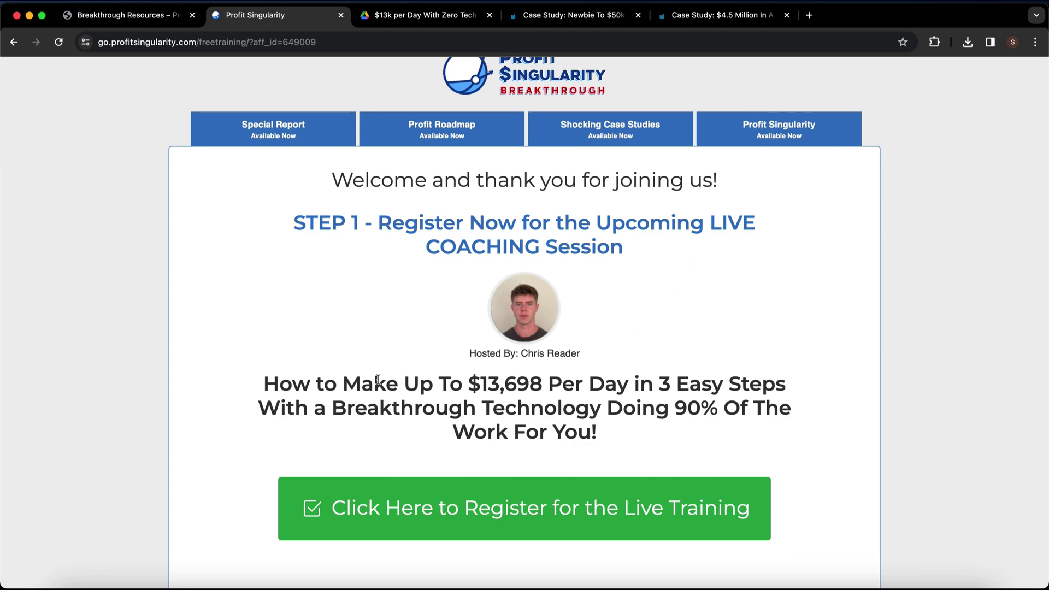
scroll(383, 382, "down", 3)
scroll(384, 385, "up", 4)
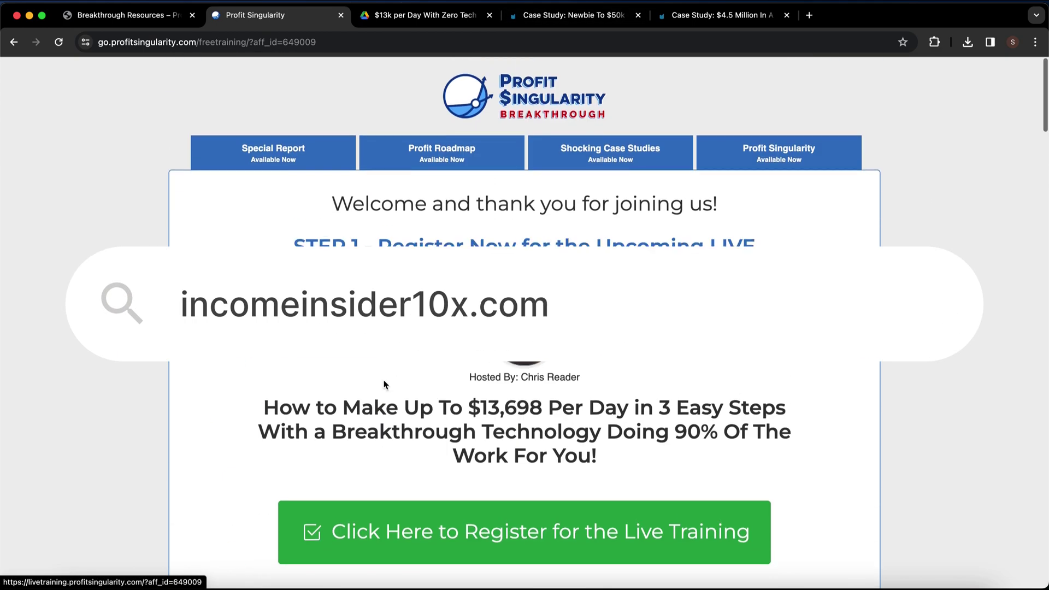